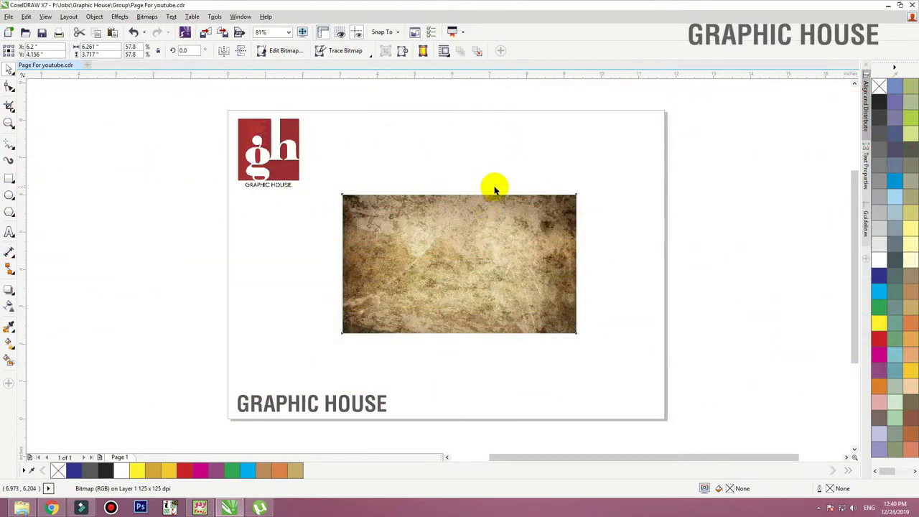
Step: Move the existing texture bitmap aside, then switch to Chrome and browse the Google Images results for "paper texture"
{"action": "left_click_drag", "start_coordinate": [444, 231], "coordinate": [546, 224]}
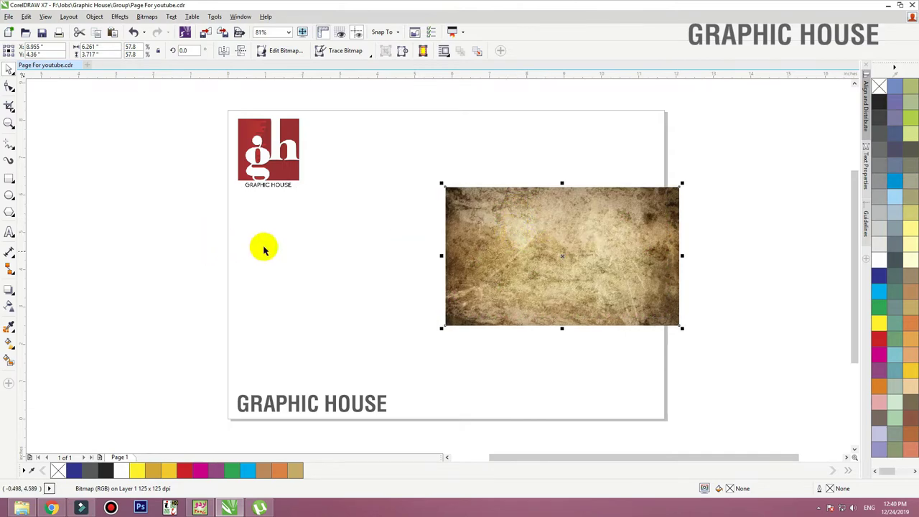
{"action": "left_click", "coordinate": [51, 508]}
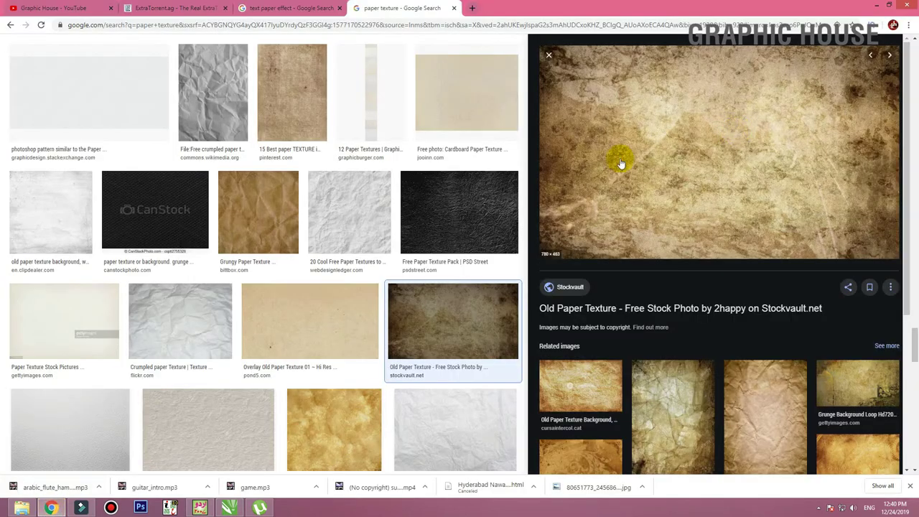
{"action": "scroll", "coordinate": [231, 86], "scroll_direction": "down", "scroll_amount": 15}
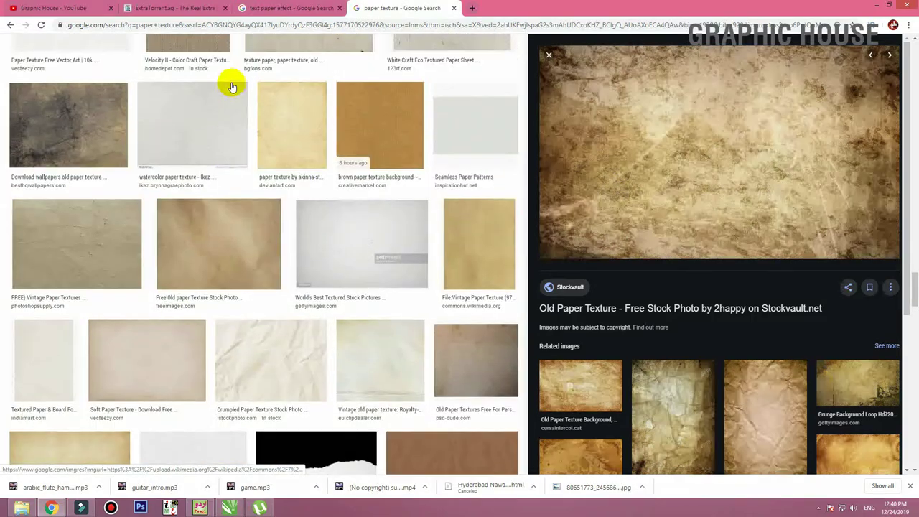
{"action": "scroll", "coordinate": [232, 86], "scroll_direction": "down", "scroll_amount": 20}
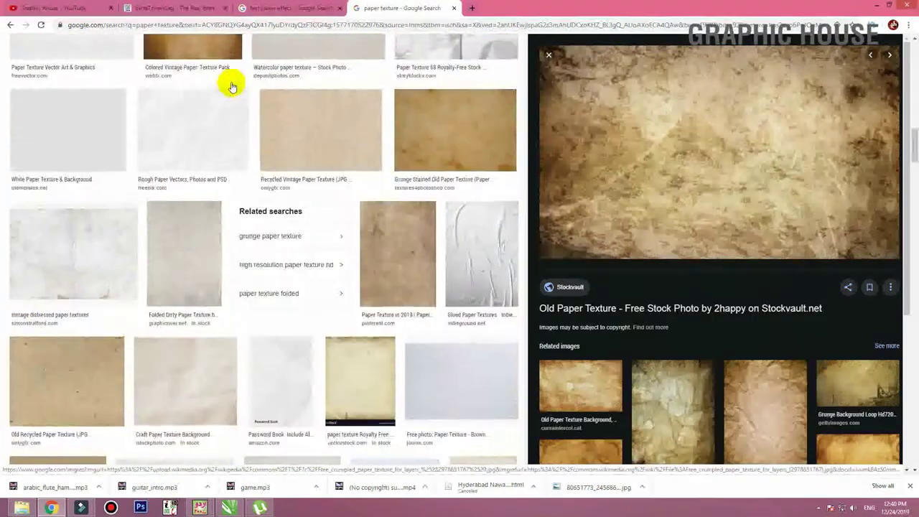
{"action": "scroll", "coordinate": [232, 86], "scroll_direction": "up", "scroll_amount": 20}
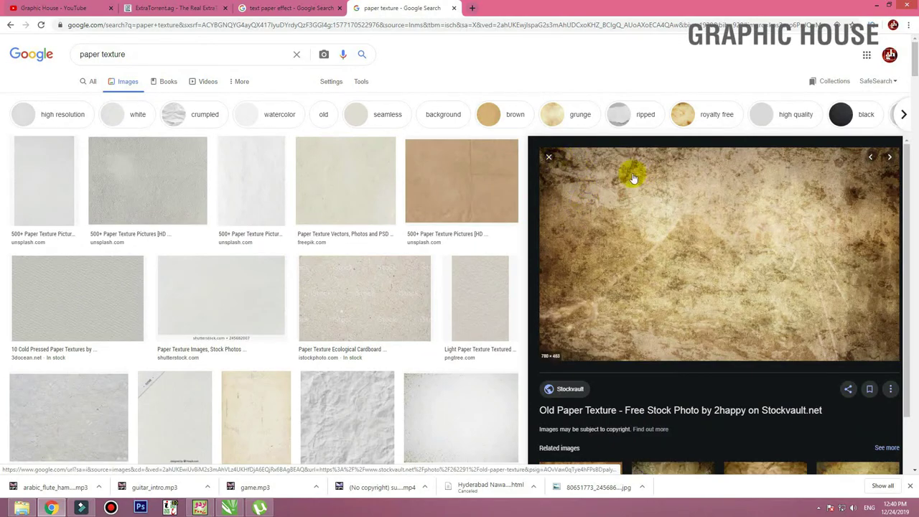
{"action": "scroll", "coordinate": [297, 250], "scroll_direction": "down", "scroll_amount": 15}
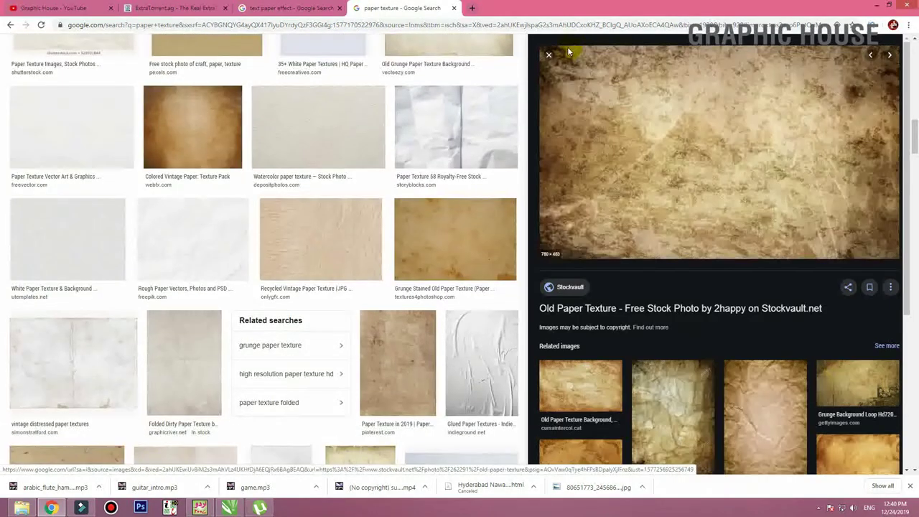
{"action": "left_click", "coordinate": [548, 57]}
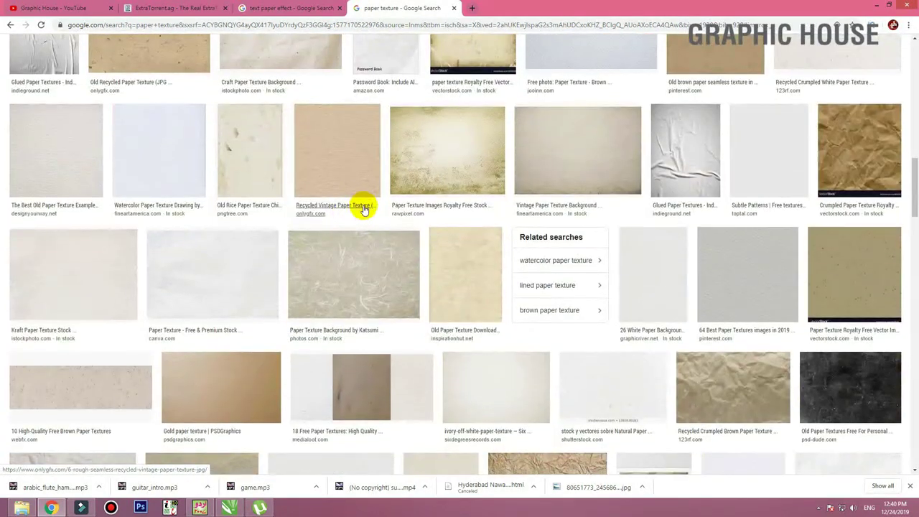
{"action": "scroll", "coordinate": [359, 207], "scroll_direction": "down", "scroll_amount": 5}
{"action": "scroll", "coordinate": [364, 209], "scroll_direction": "down", "scroll_amount": 10}
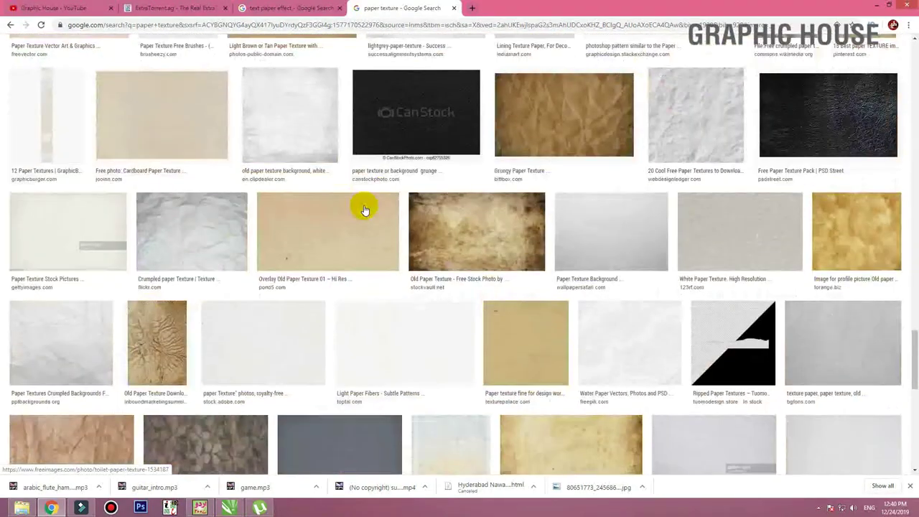
Step: Copy the Old Paper Texture image from stockvault.net and paste it onto the page in CorelDRAW
{"action": "left_click", "coordinate": [472, 206]}
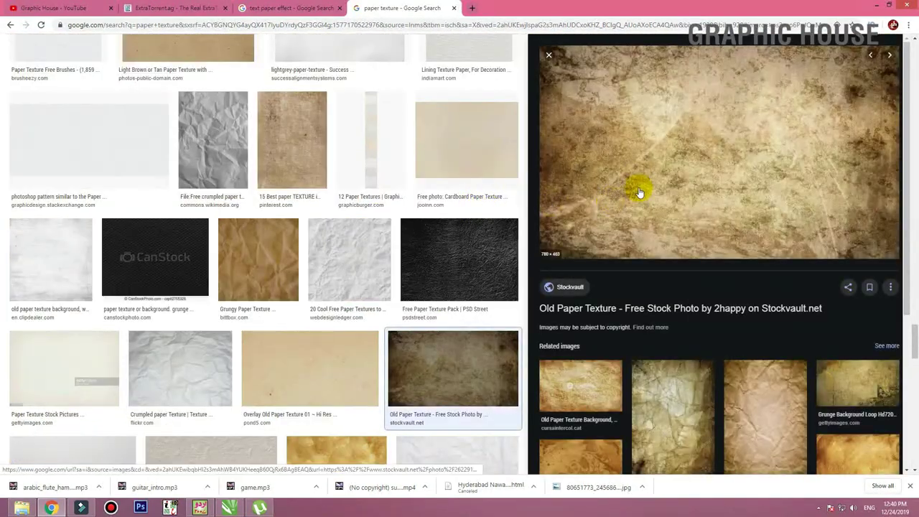
{"action": "right_click", "coordinate": [628, 151]}
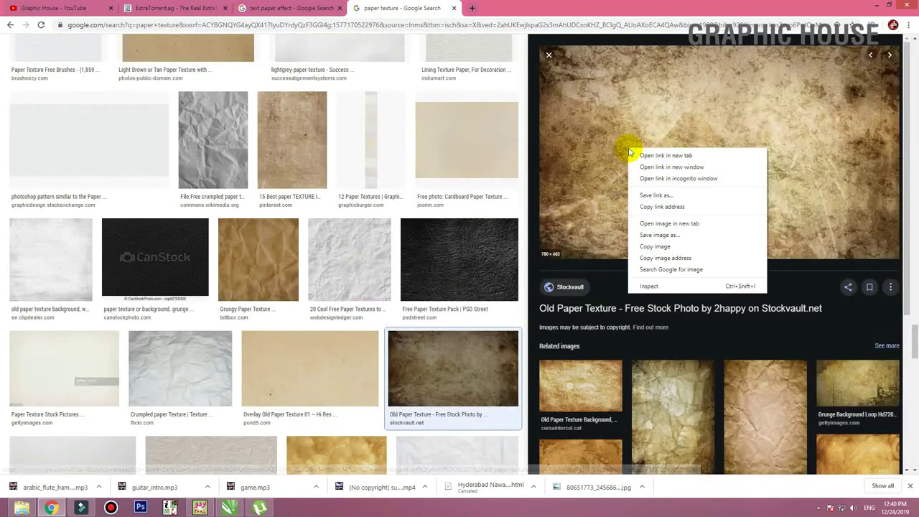
{"action": "left_click", "coordinate": [652, 247]}
{"action": "left_click", "coordinate": [881, 6]}
{"action": "right_click", "coordinate": [393, 168]}
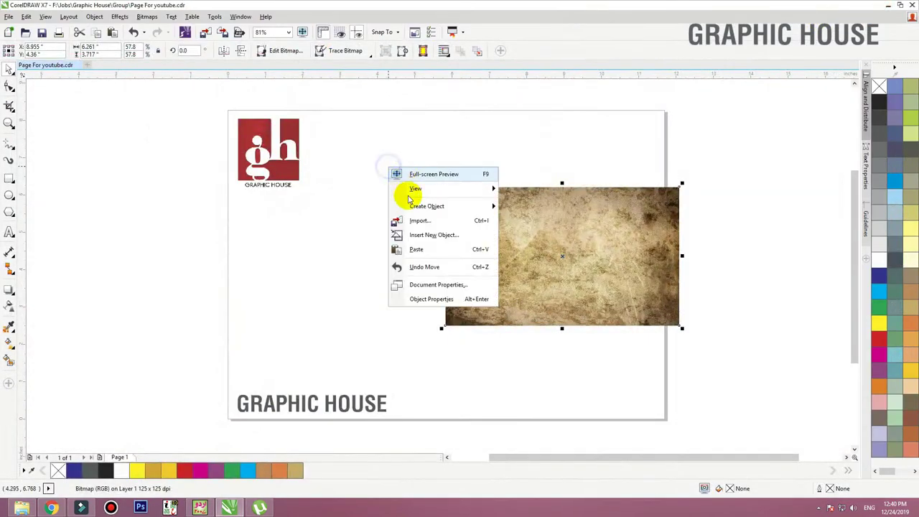
{"action": "left_click", "coordinate": [410, 248]}
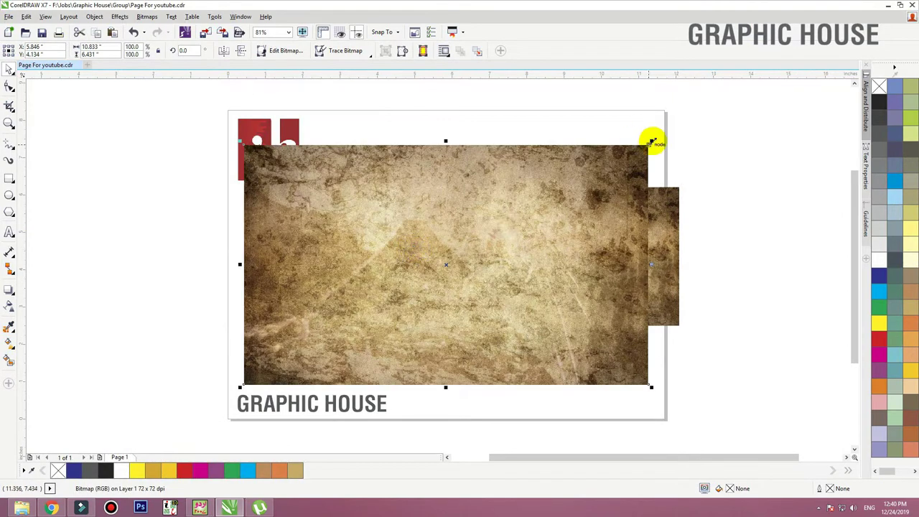
Step: Delete the earlier texture bitmap and scale the pasted one to about 7.4 by 4.39 inches, placed toward the page's right edge
{"action": "left_click_drag", "start_coordinate": [651, 142], "coordinate": [387, 241]}
{"action": "left_click_drag", "start_coordinate": [523, 260], "coordinate": [628, 247]}
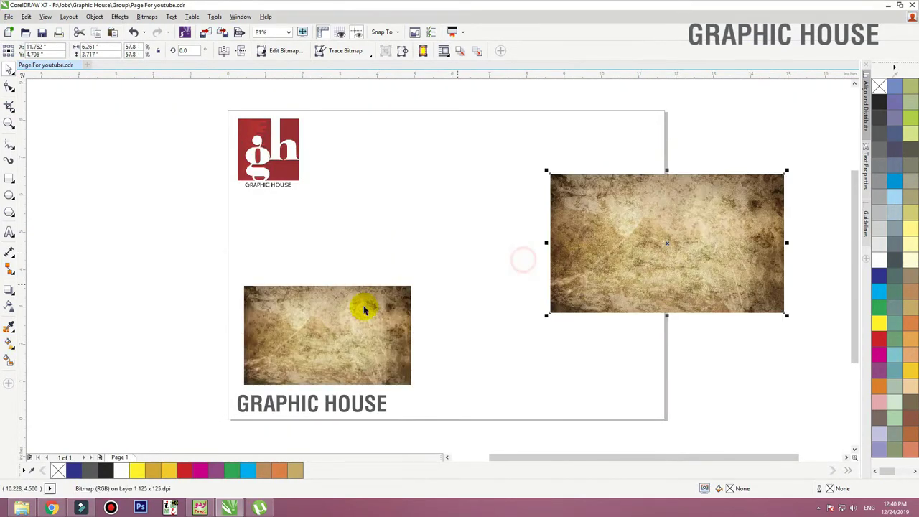
{"action": "key", "text": "Delete"}
{"action": "left_click_drag", "start_coordinate": [364, 309], "coordinate": [557, 232]}
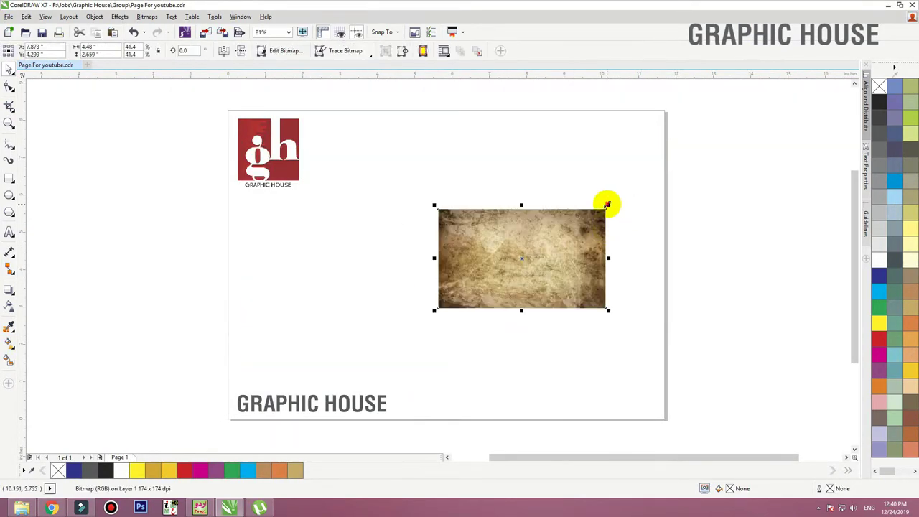
{"action": "left_click_drag", "start_coordinate": [608, 205], "coordinate": [663, 169]}
{"action": "mouse_move", "coordinate": [525, 208]}
{"action": "left_mouse_down"}
{"action": "mouse_move", "coordinate": [540, 218]}
{"action": "mouse_move", "coordinate": [528, 211]}
{"action": "left_mouse_up"}
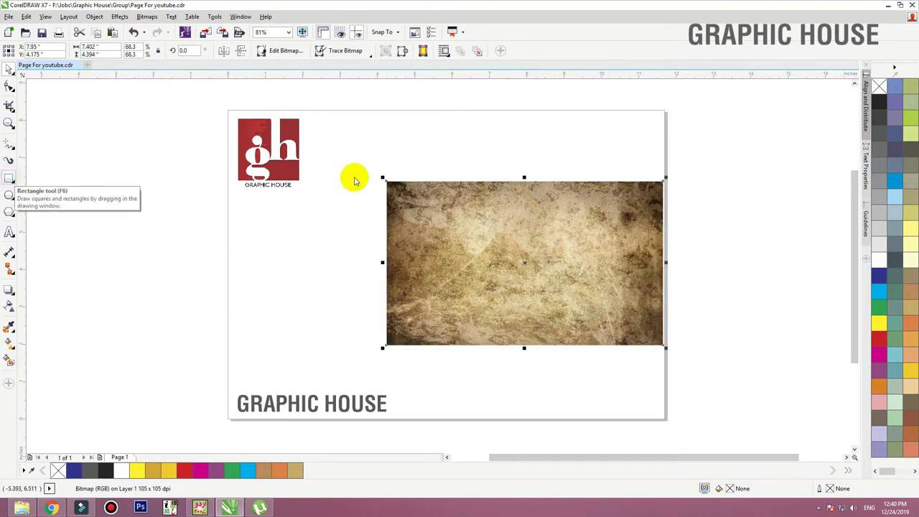
Step: Draw a 7.402 by 4.394 inch rectangle exactly covering the paper texture and fill it with red, C:0 M:100 Y:100 K:0
{"action": "left_click", "coordinate": [9, 180]}
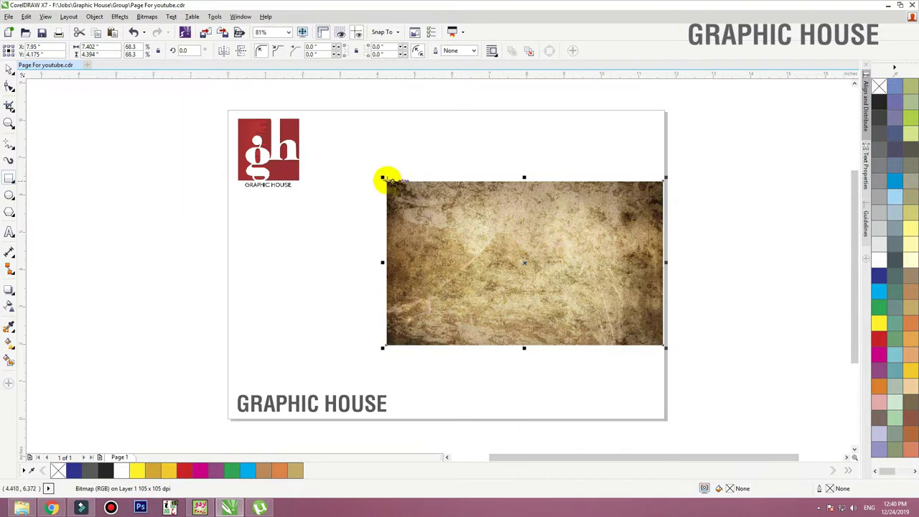
{"action": "left_click_drag", "start_coordinate": [385, 180], "coordinate": [666, 346]}
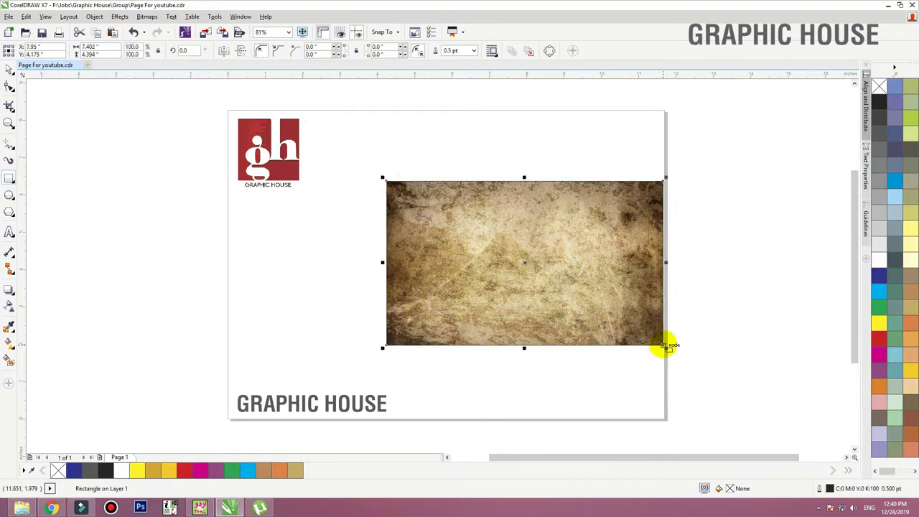
{"action": "left_click", "coordinate": [879, 339]}
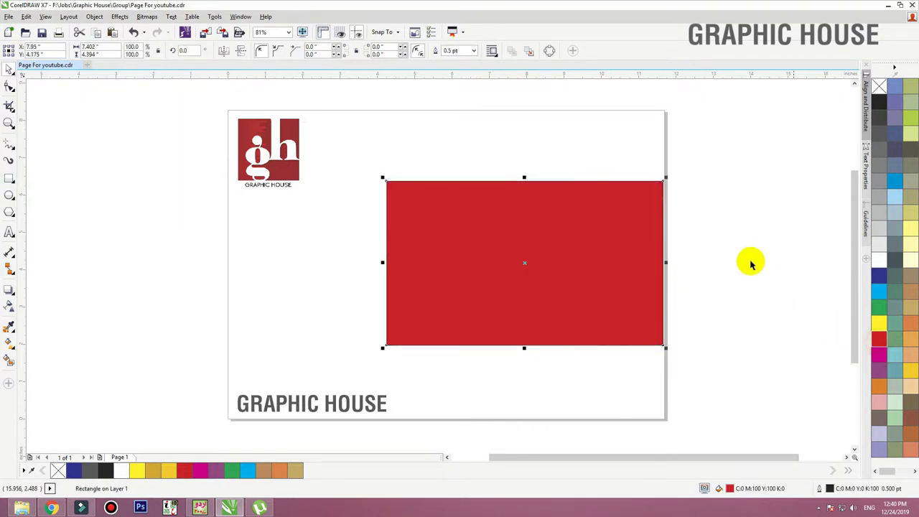
Step: Move the red rectangle and the texture beneath it together so they extend past the page's right edge
{"action": "left_click_drag", "start_coordinate": [557, 263], "coordinate": [709, 322]}
{"action": "key", "text": "ctrl+z"}
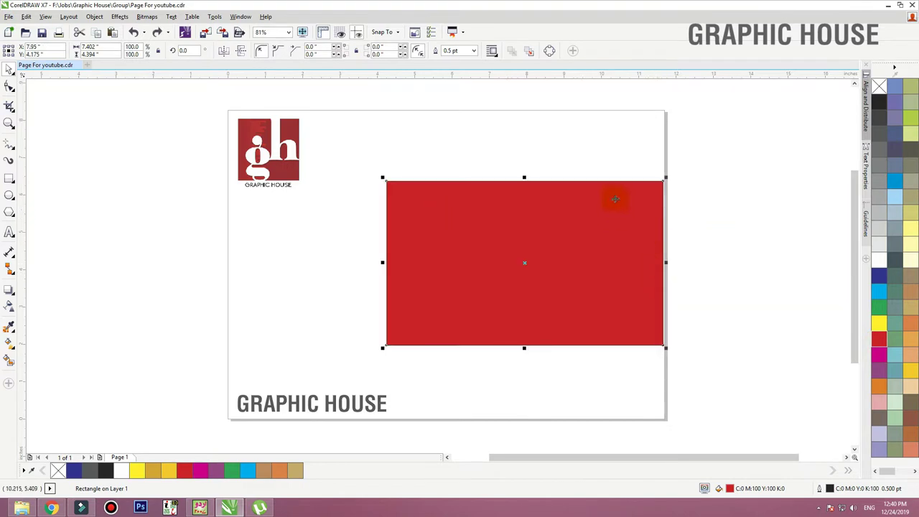
{"action": "left_click_drag", "start_coordinate": [708, 160], "coordinate": [329, 374]}
{"action": "left_click_drag", "start_coordinate": [539, 283], "coordinate": [737, 283]}
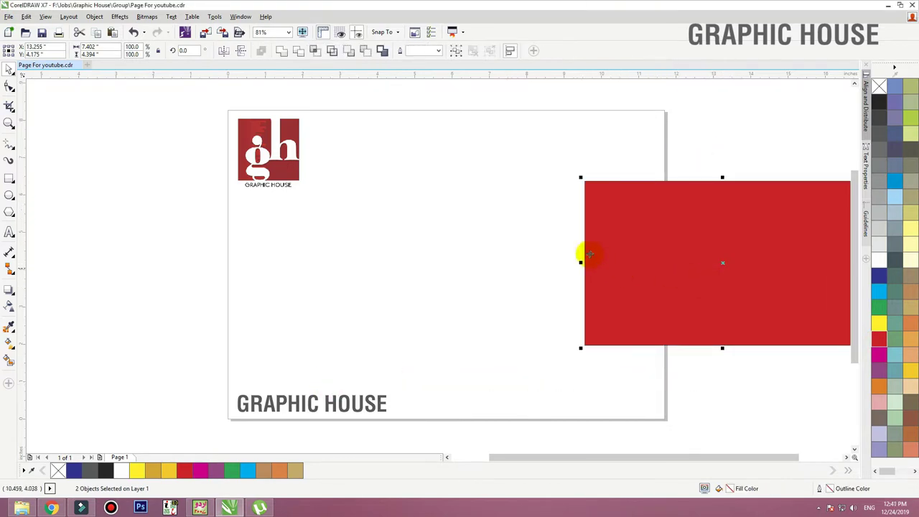
{"action": "left_click", "coordinate": [509, 174]}
{"action": "left_click_drag", "start_coordinate": [674, 231], "coordinate": [538, 254]}
{"action": "key", "text": "ctrl+z"}
{"action": "left_click_drag", "start_coordinate": [529, 156], "coordinate": [912, 434]}
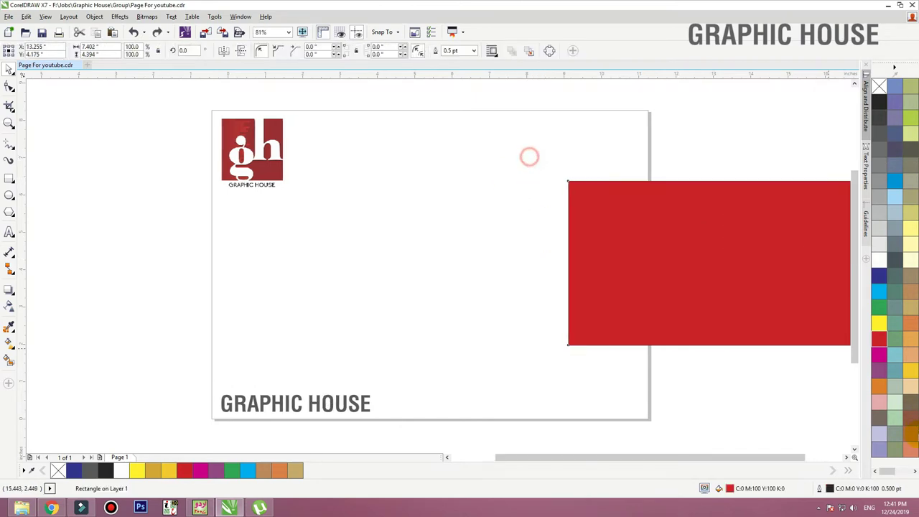
{"action": "scroll", "coordinate": [529, 157], "scroll_direction": "right", "scroll_amount": 1}
{"action": "left_click_drag", "start_coordinate": [666, 273], "coordinate": [681, 246]}
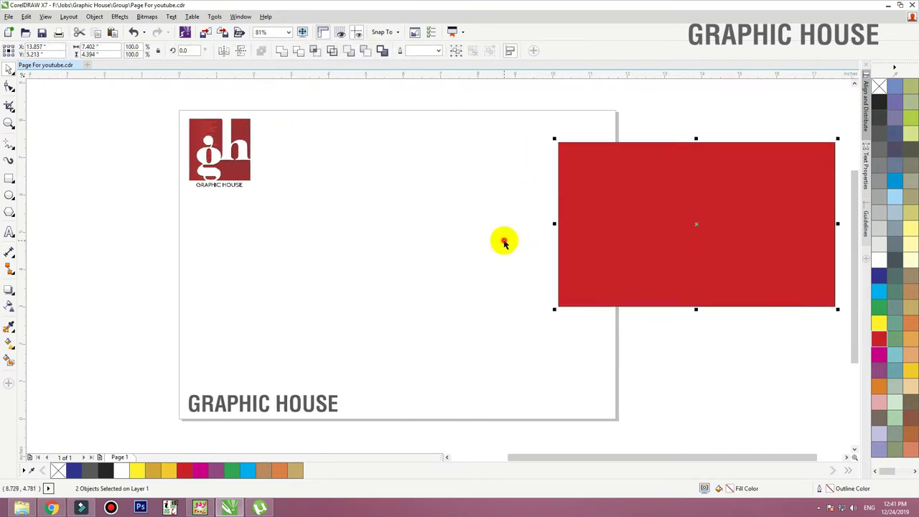
Step: Set the red rectangle's transparency merge mode to Subtract so it blends with the texture beneath
{"action": "left_click", "coordinate": [10, 308]}
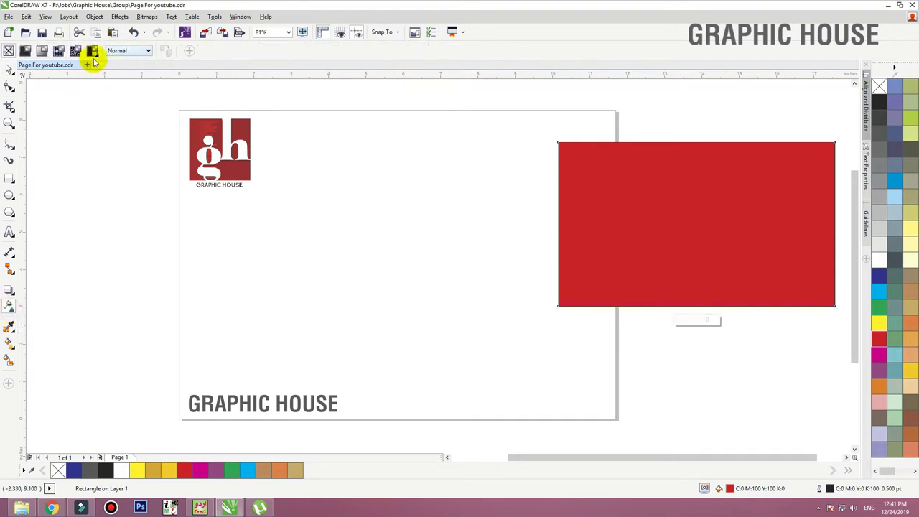
{"action": "left_click", "coordinate": [111, 52]}
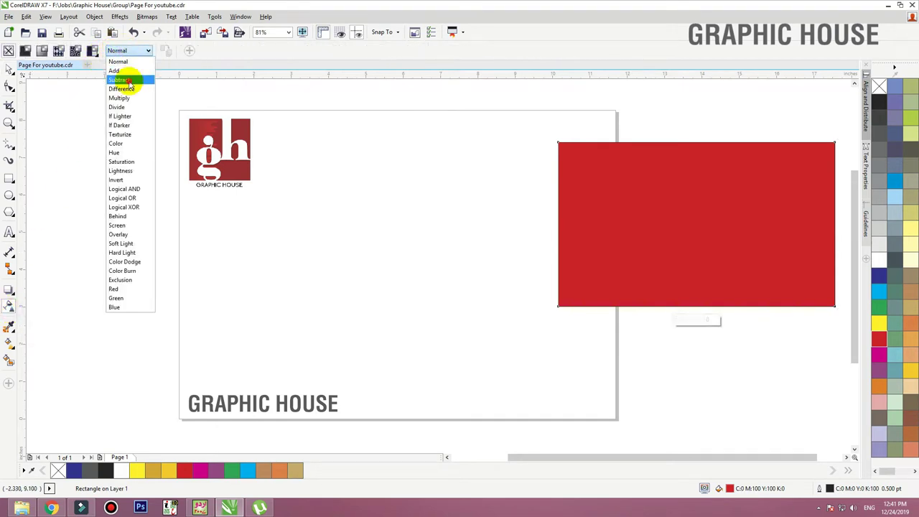
{"action": "left_click", "coordinate": [121, 80]}
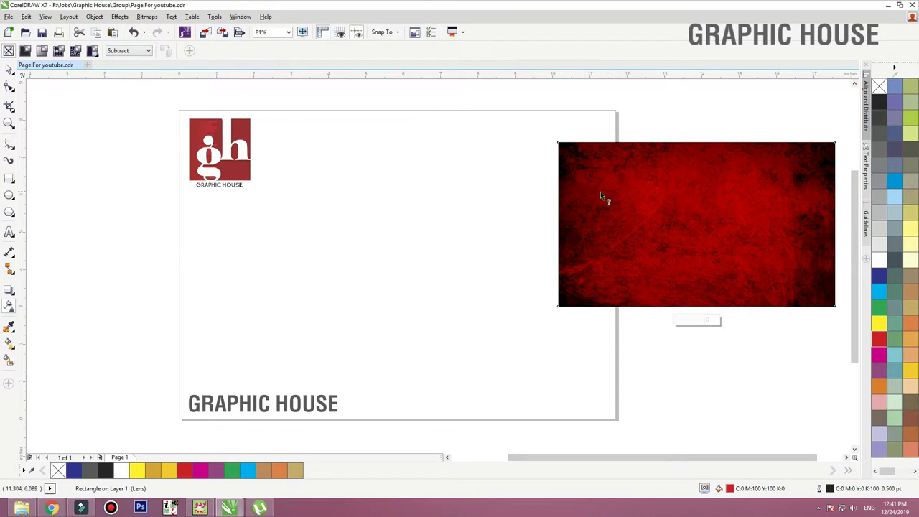
{"action": "key", "text": "space"}
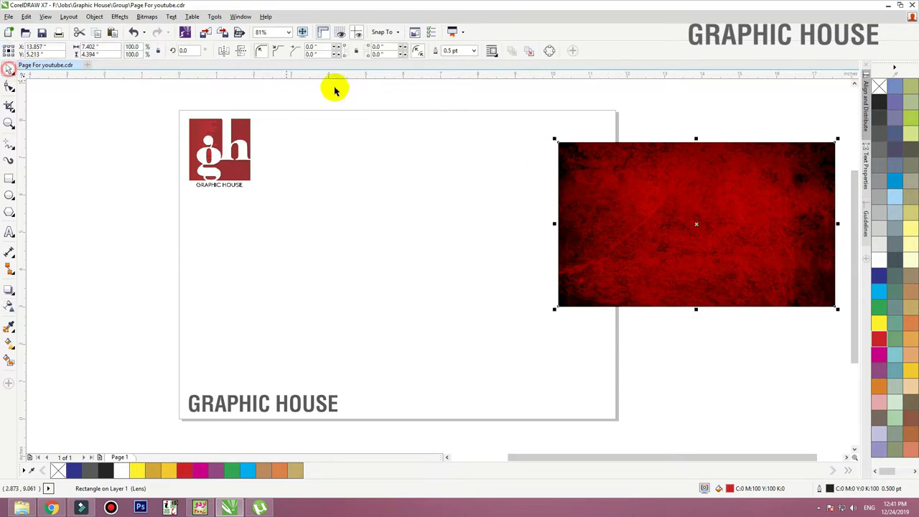
Step: Reposition the blended rectangle and texture together and group them
{"action": "left_click_drag", "start_coordinate": [650, 178], "coordinate": [458, 168]}
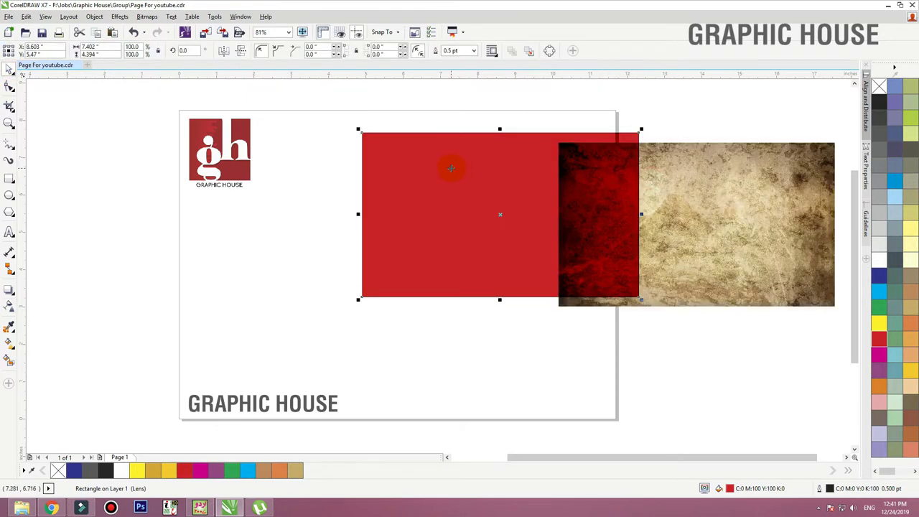
{"action": "key", "text": "ctrl+z"}
{"action": "left_click_drag", "start_coordinate": [529, 140], "coordinate": [819, 316]}
{"action": "left_click_drag", "start_coordinate": [710, 287], "coordinate": [716, 255]}
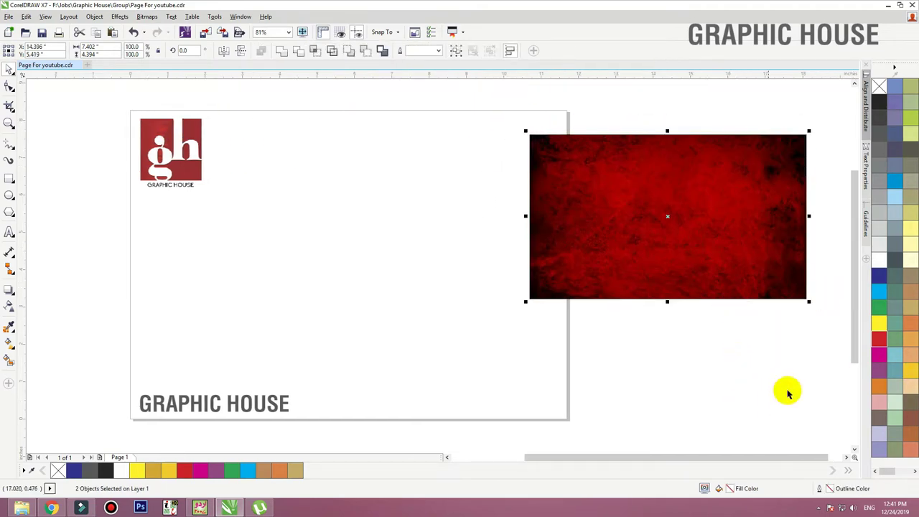
{"action": "key", "text": "ctrl+g"}
Step: Duplicate the red texture group below the original and recolour the copy, trying several fills and ending on C:0 M:20 Y:100 K:0
{"action": "left_click_drag", "start_coordinate": [667, 215], "coordinate": [652, 335]}
{"action": "left_click", "coordinate": [877, 325]}
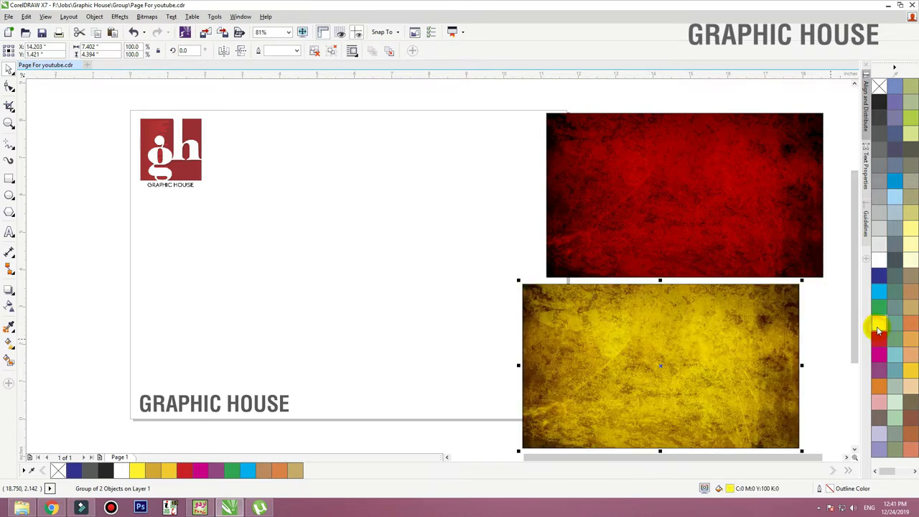
{"action": "left_click", "coordinate": [881, 355]}
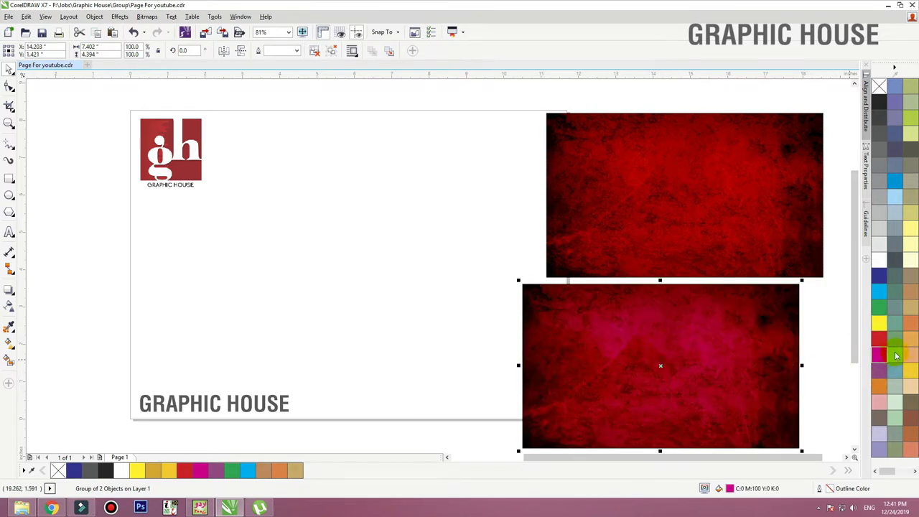
{"action": "left_click", "coordinate": [909, 330]}
{"action": "left_click", "coordinate": [910, 244]}
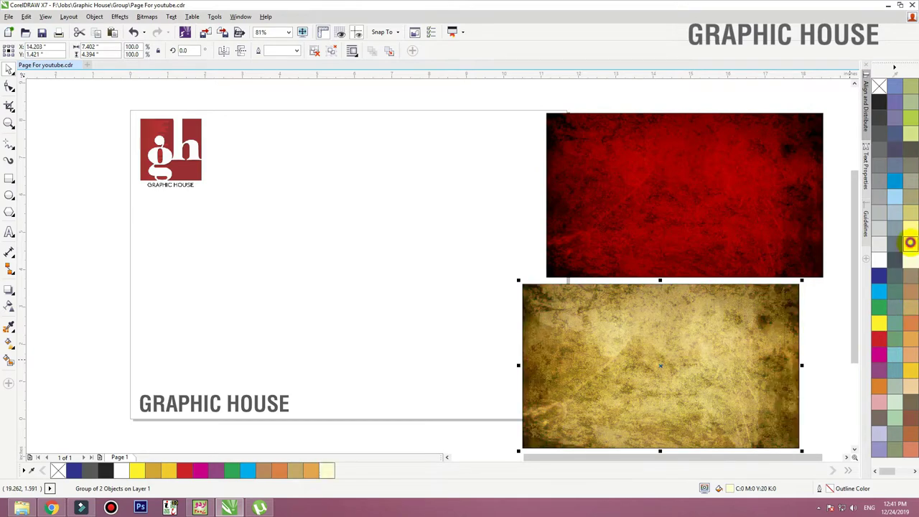
{"action": "left_click", "coordinate": [911, 370]}
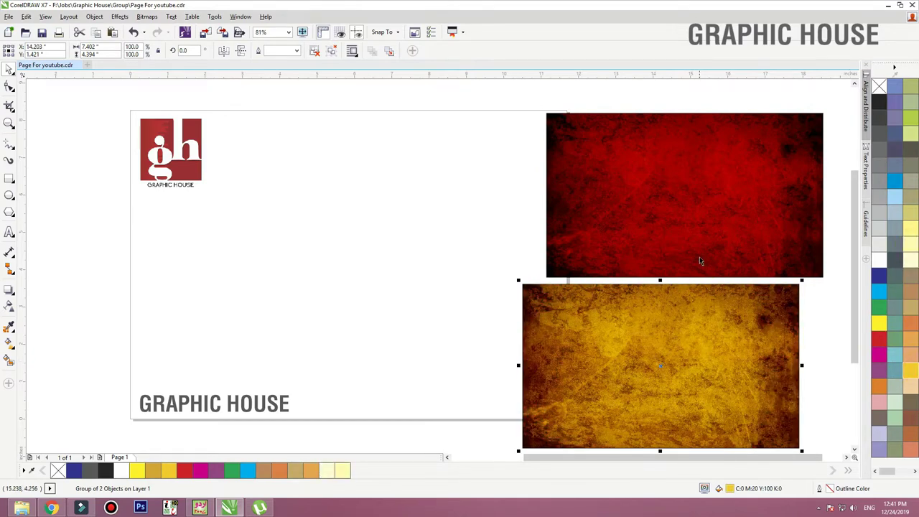
Step: Align the red and golden texture groups on a common vertical centre line and shift them together toward the page
{"action": "left_click_drag", "start_coordinate": [699, 256], "coordinate": [681, 258]}
{"action": "left_click", "coordinate": [698, 321], "text": "shift"}
{"action": "key", "text": "c"}
{"action": "left_click_drag", "start_coordinate": [717, 336], "coordinate": [677, 328]}
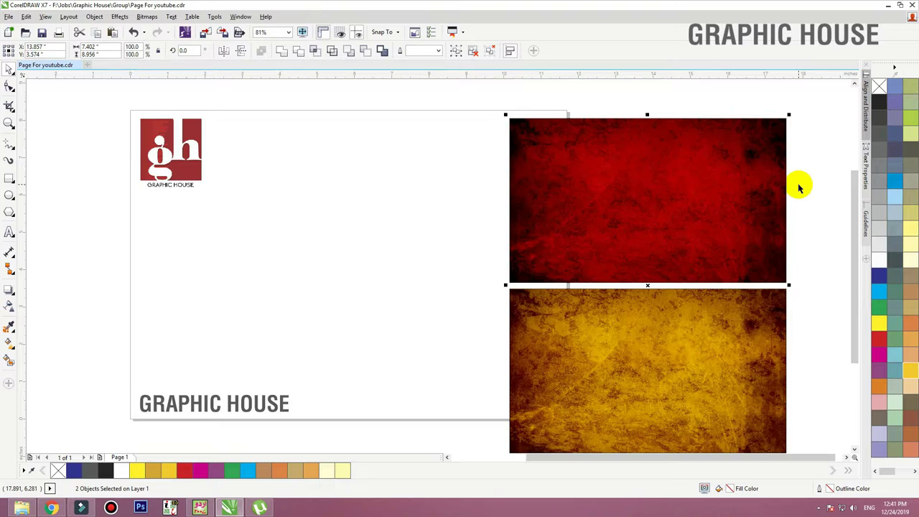
Step: Scale the red texture group down proportionally, keeping its lower-left corner in place
{"action": "key", "text": "ctrl+g"}
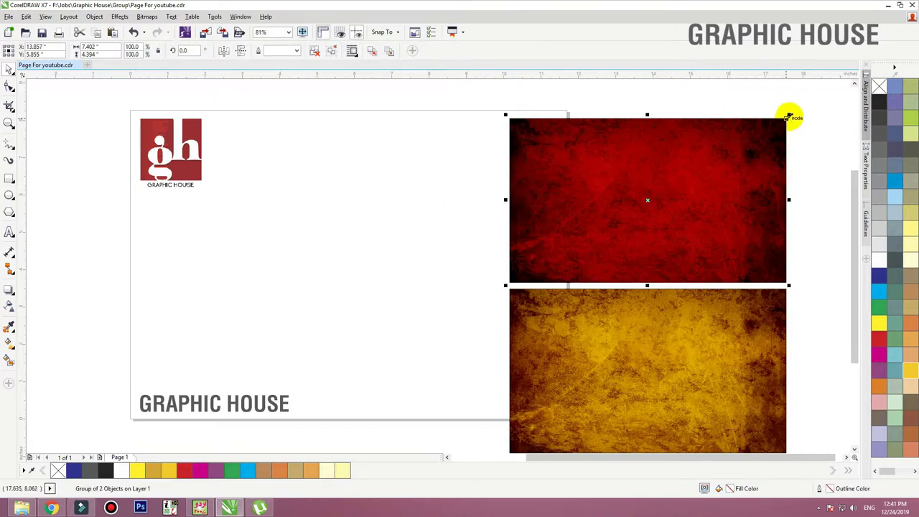
{"action": "left_click_drag", "start_coordinate": [789, 115], "coordinate": [685, 178]}
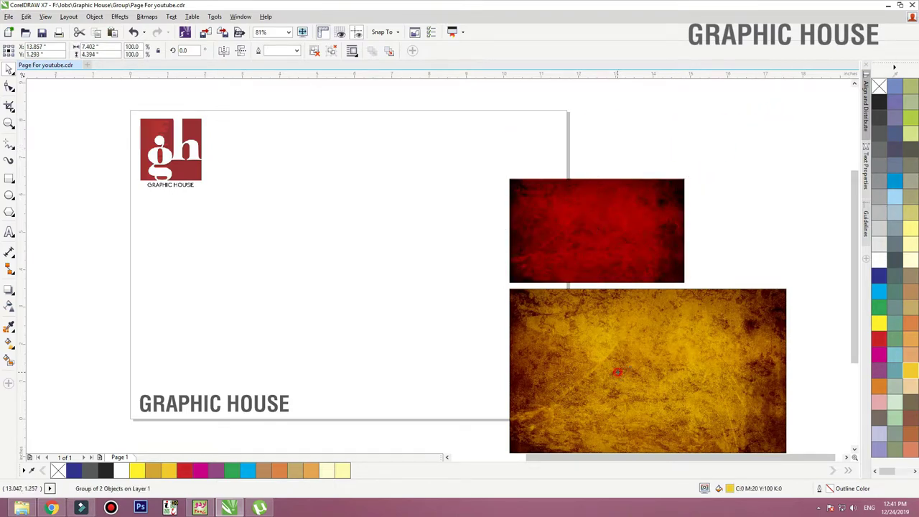
Step: Scale the golden texture group down to 63.1% to match the red one and move it up just below the red group
{"action": "key", "text": "ctrl+r"}
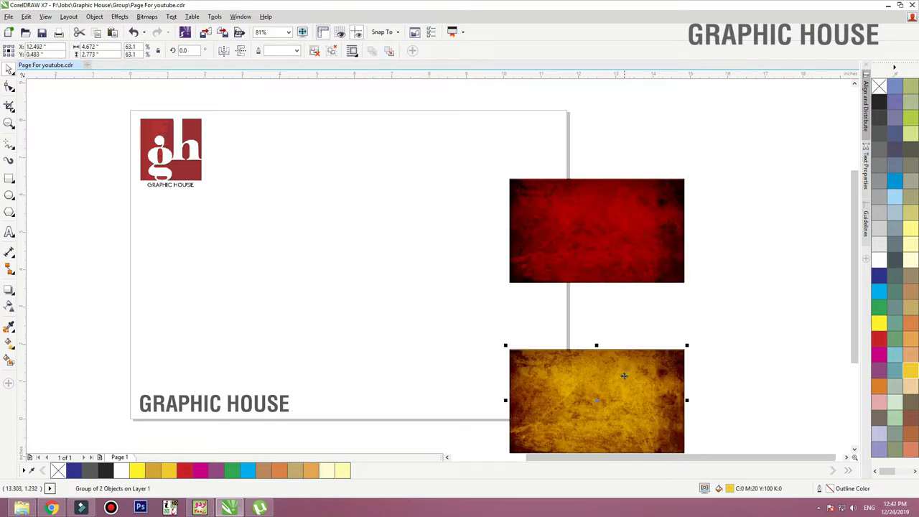
{"action": "left_click_drag", "start_coordinate": [624, 377], "coordinate": [624, 311]}
{"action": "key", "text": "Down"}
{"action": "key", "text": "Down"}
Step: Shift the red and golden texture groups together slightly up and to the left
{"action": "left_click", "coordinate": [610, 262], "text": "shift"}
{"action": "left_click_drag", "start_coordinate": [607, 267], "coordinate": [577, 247]}
{"action": "left_click", "coordinate": [701, 206]}
Step: Add artistic text reading "paper effect" on two lines in the blank area of the page
{"action": "left_click_drag", "start_coordinate": [673, 156], "coordinate": [128, 398]}
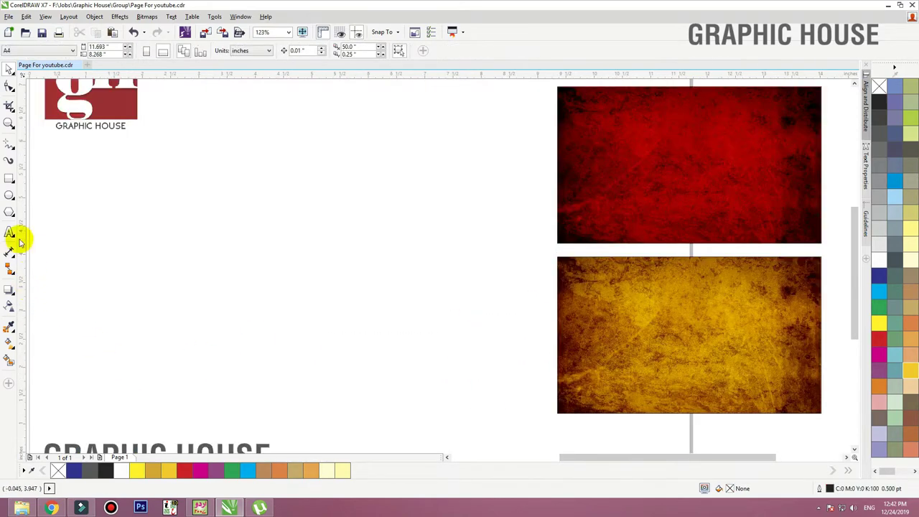
{"action": "left_click", "coordinate": [13, 237]}
{"action": "left_click", "coordinate": [47, 233]}
{"action": "left_click", "coordinate": [153, 244]}
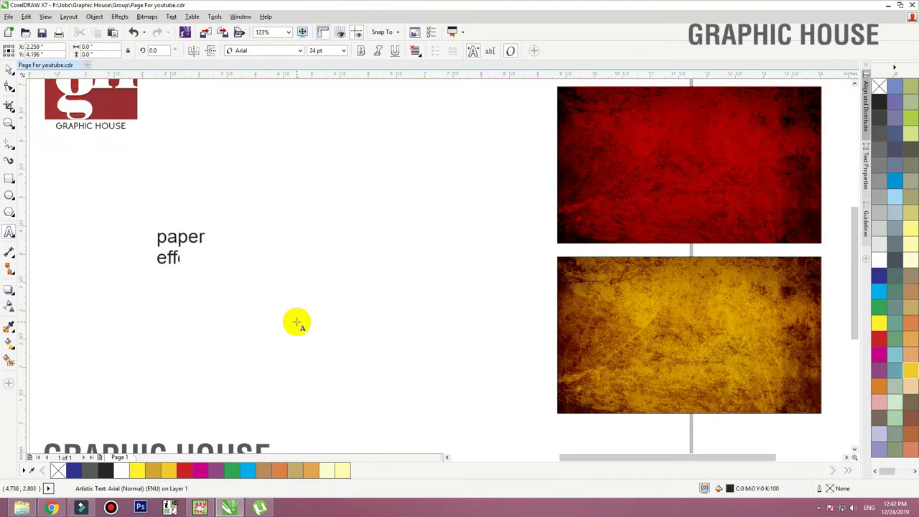
{"action": "left_click", "coordinate": [10, 68]}
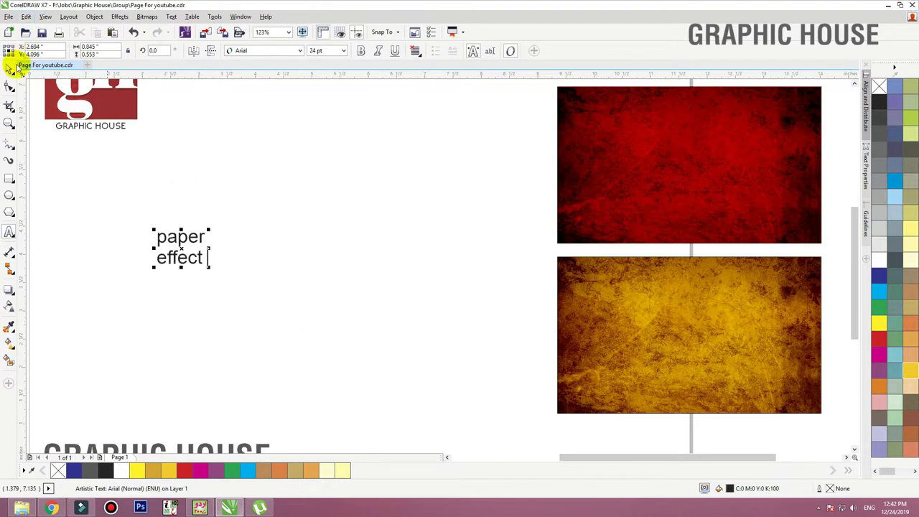
Step: Set the "paper effect" text in the Helvetica-Condensed-Black-Se font and change its case to uppercase
{"action": "left_click", "coordinate": [258, 51]}
{"action": "left_click", "coordinate": [266, 73]}
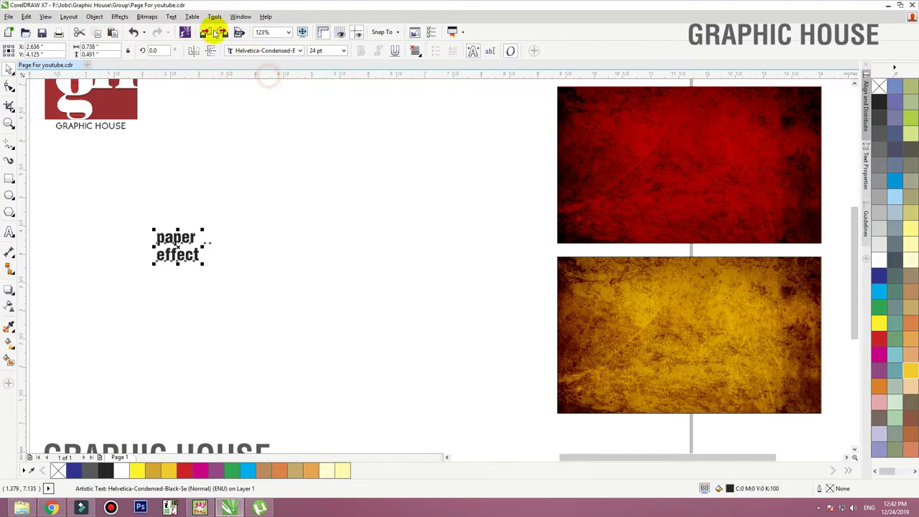
{"action": "left_click", "coordinate": [171, 16]}
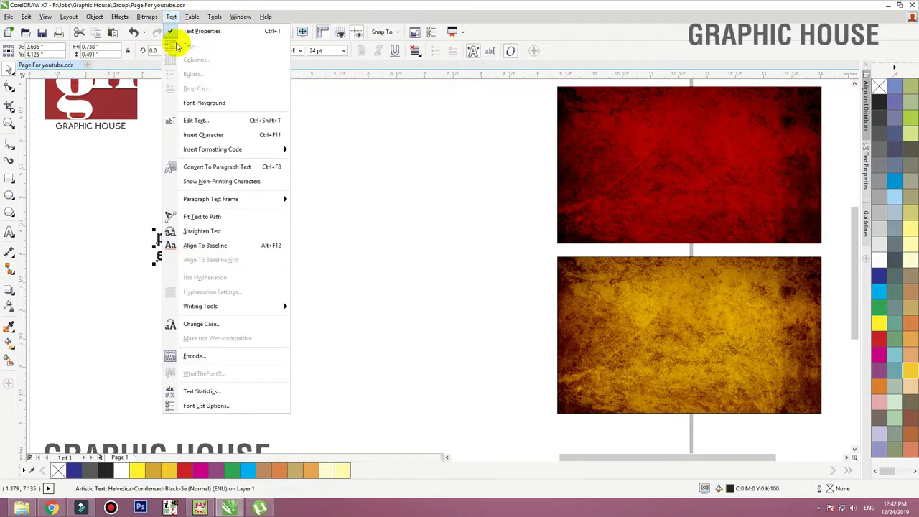
{"action": "left_click", "coordinate": [209, 324]}
{"action": "left_click", "coordinate": [404, 244]}
{"action": "left_click", "coordinate": [415, 285]}
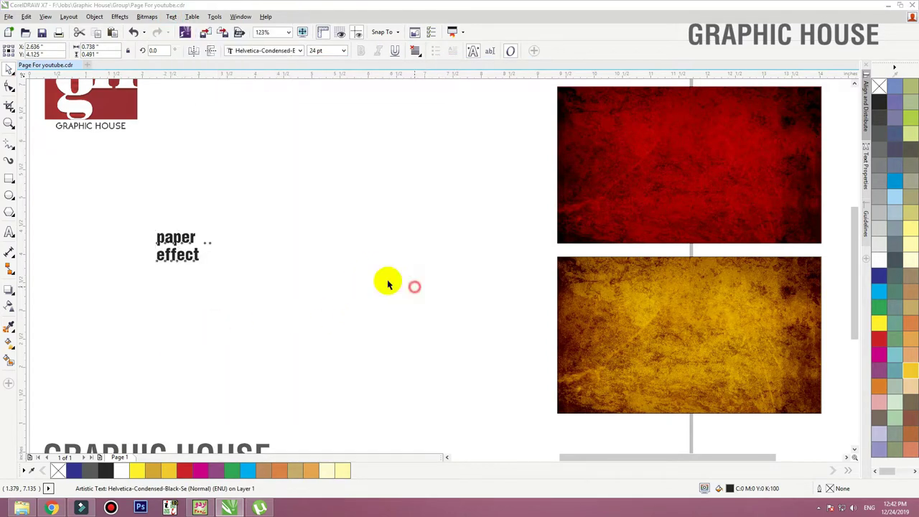
Step: Enlarge the text to about 82 pt and break it apart into separate PAPER and EFFECT lines
{"action": "left_click_drag", "start_coordinate": [297, 191], "coordinate": [253, 282]}
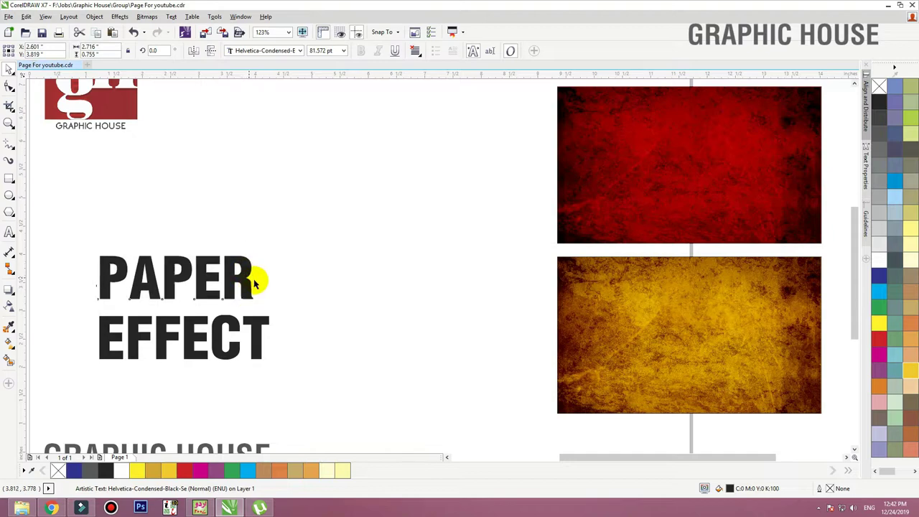
{"action": "left_click", "coordinate": [266, 266]}
{"action": "scroll", "coordinate": [302, 340], "scroll_direction": "down", "scroll_amount": 2}
{"action": "left_click_drag", "start_coordinate": [635, 207], "coordinate": [82, 410]}
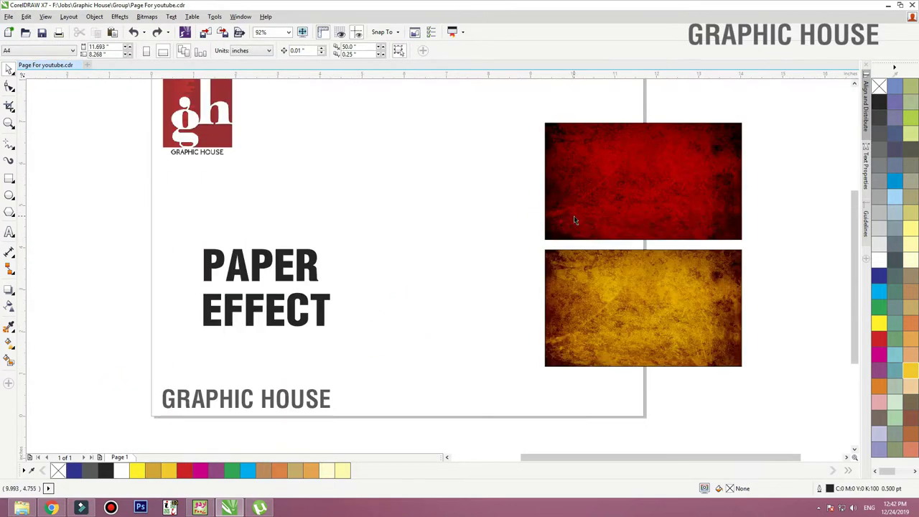
Step: Move the red texture group onto the page and place the PAPER and EFFECT text over it
{"action": "left_click", "coordinate": [573, 215]}
{"action": "left_click_drag", "start_coordinate": [579, 212], "coordinate": [383, 217]}
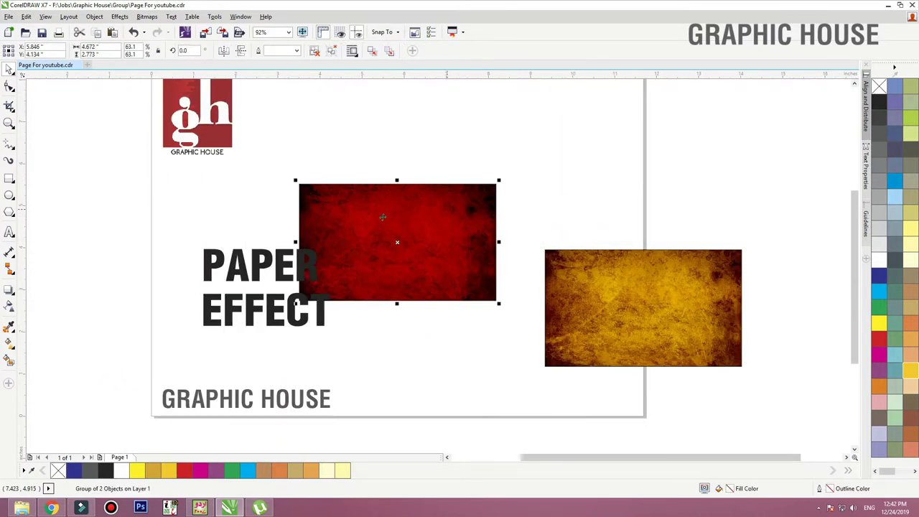
{"action": "left_click", "coordinate": [280, 263]}
{"action": "left_click_drag", "start_coordinate": [155, 215], "coordinate": [370, 344]}
{"action": "left_click_drag", "start_coordinate": [354, 301], "coordinate": [484, 264]}
Step: Fill the PAPER and EFFECT text with white and enlarge both words to about 92 pt
{"action": "key", "text": "shift+F2"}
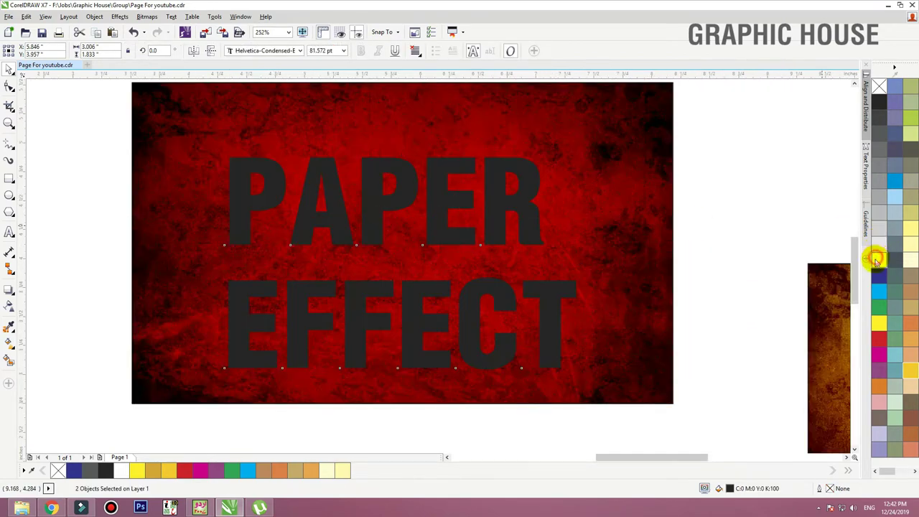
{"action": "left_click", "coordinate": [875, 259]}
{"action": "left_click_drag", "start_coordinate": [579, 153], "coordinate": [601, 141]}
{"action": "left_click", "coordinate": [735, 144]}
Step: Widen the letter spacing of EFFECT, then shrink the word to about 39 pt and place it just under PAPER
{"action": "left_click", "coordinate": [563, 302]}
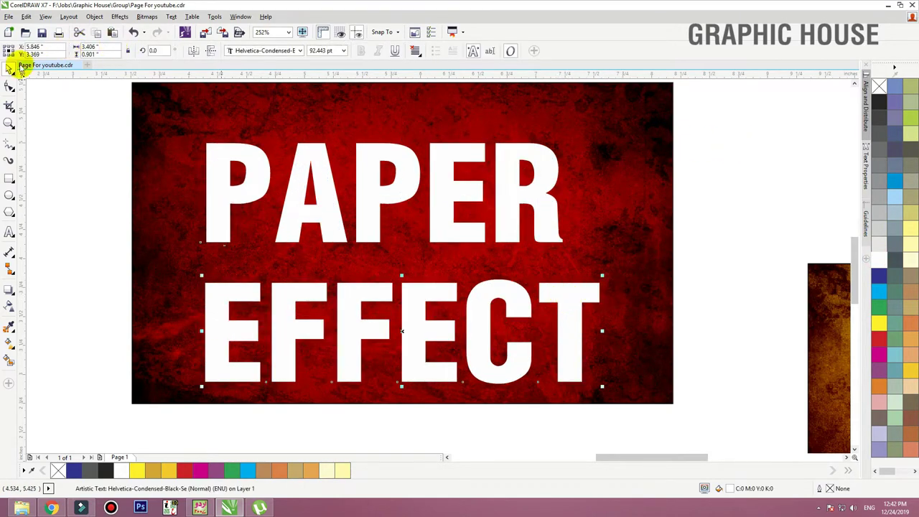
{"action": "left_click", "coordinate": [9, 86]}
{"action": "left_click_drag", "start_coordinate": [601, 387], "coordinate": [803, 388]}
{"action": "key", "text": "space"}
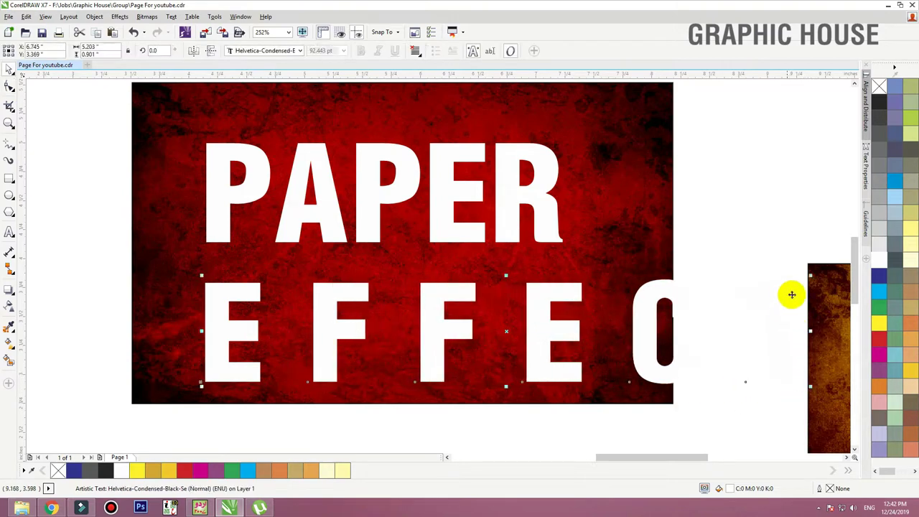
{"action": "left_click_drag", "start_coordinate": [799, 277], "coordinate": [462, 304]}
{"action": "left_click_drag", "start_coordinate": [409, 342], "coordinate": [437, 266]}
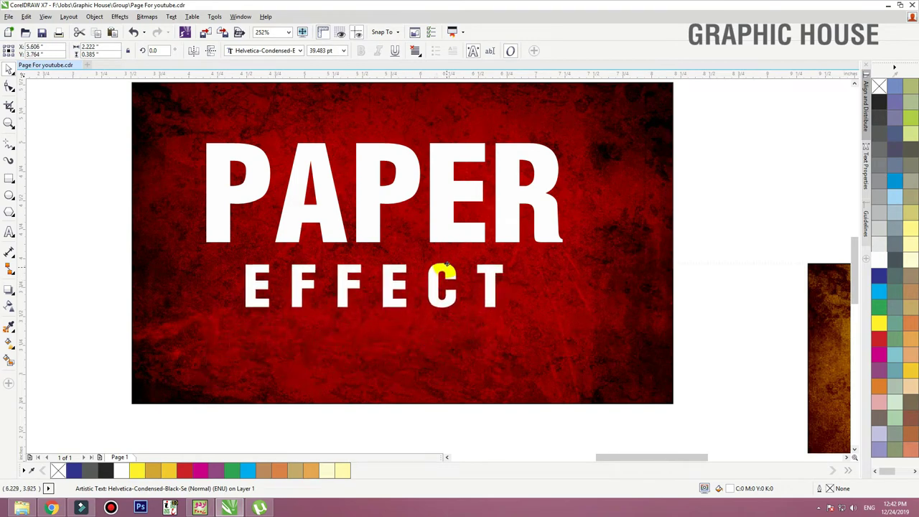
Step: Centre EFFECT under PAPER, then centre the two words as a group on the red texture
{"action": "left_click", "coordinate": [450, 234], "text": "shift"}
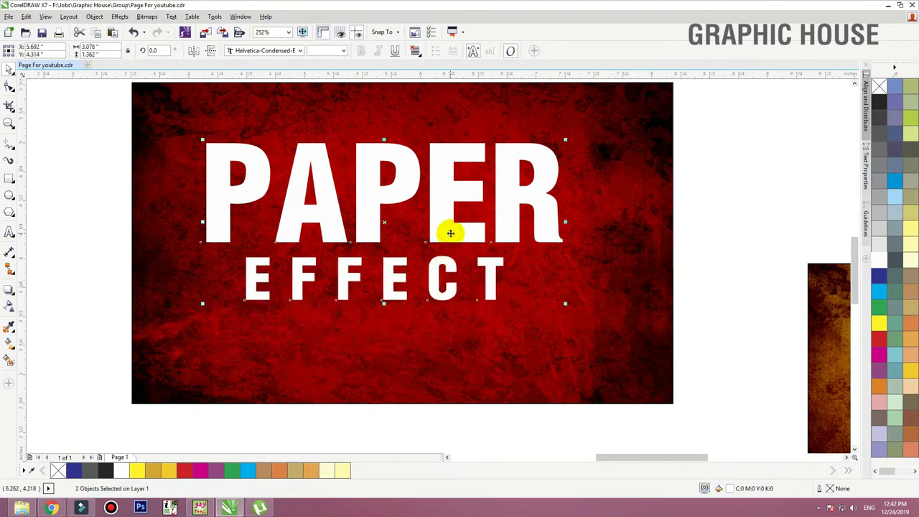
{"action": "key", "text": "c"}
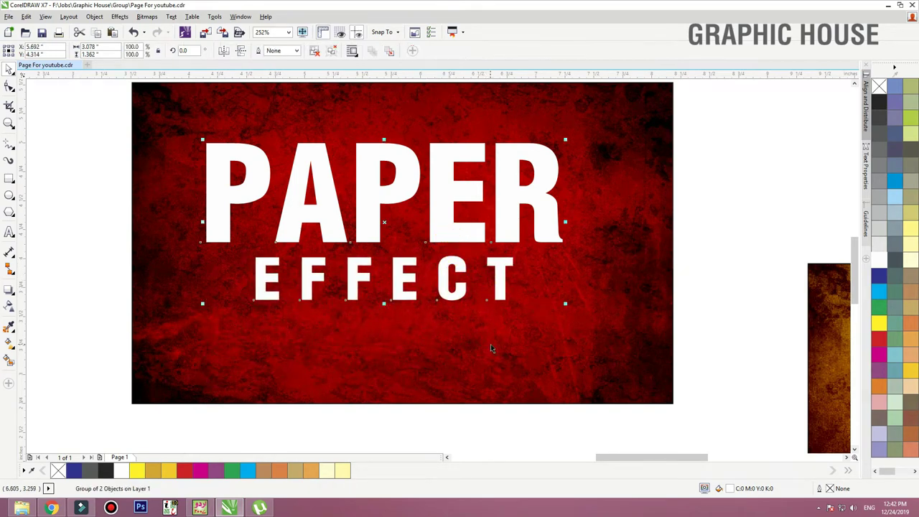
{"action": "left_click", "coordinate": [492, 349], "text": "shift"}
{"action": "key", "text": "c"}
{"action": "key", "text": "e"}
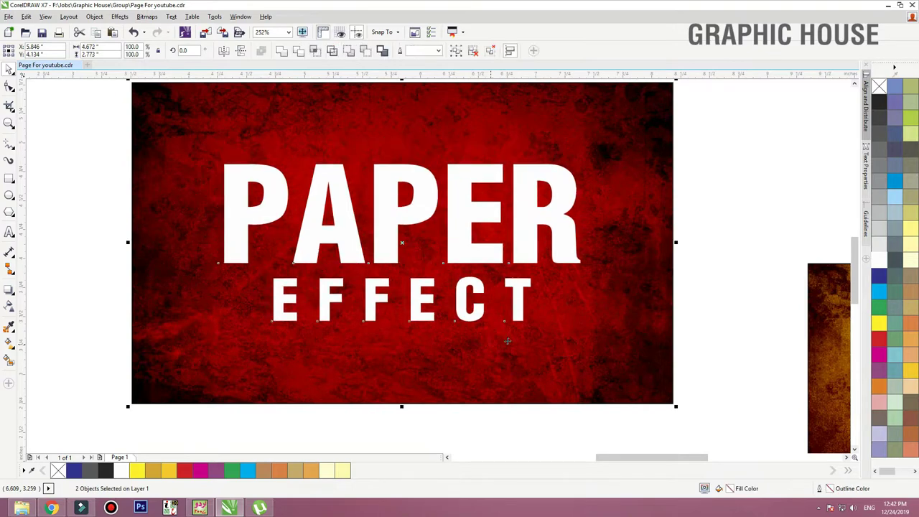
{"action": "left_click", "coordinate": [728, 220]}
{"action": "left_click_drag", "start_coordinate": [538, 218], "coordinate": [577, 243]}
{"action": "key", "text": "ctrl+z"}
{"action": "left_click", "coordinate": [644, 195], "text": "shift"}
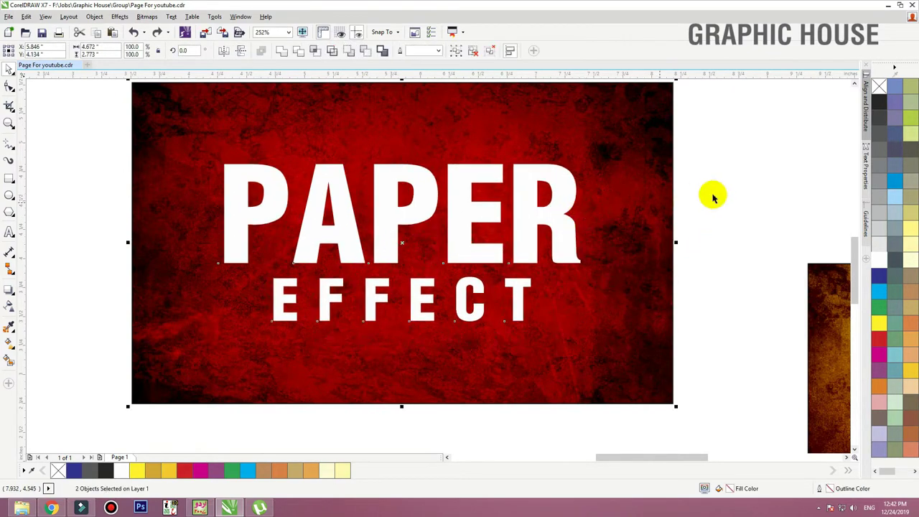
{"action": "left_click", "coordinate": [713, 196]}
Step: Enlarge the PAPER EFFECT text group proportionally from its centre to about 3.25 inches wide
{"action": "scroll", "coordinate": [467, 240], "scroll_direction": "down", "scroll_amount": 2}
{"action": "left_click", "coordinate": [469, 241]}
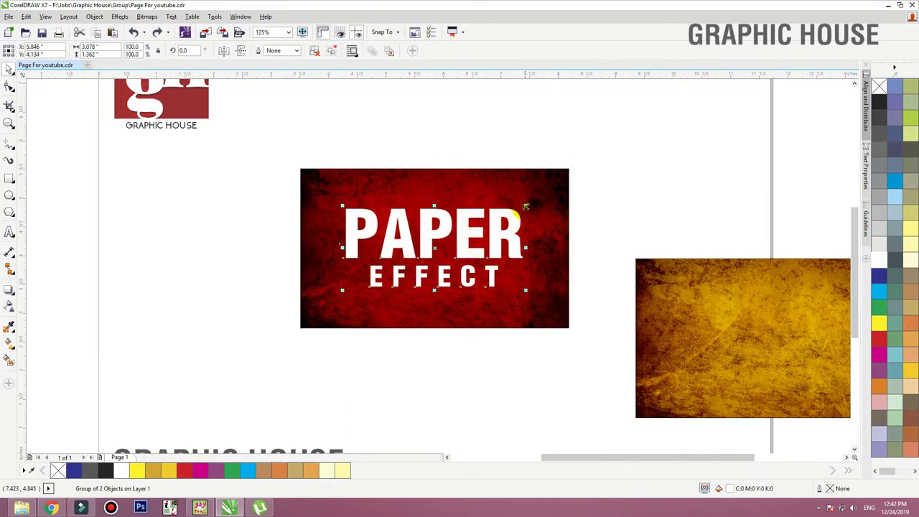
{"action": "left_click_drag", "start_coordinate": [528, 206], "coordinate": [535, 200]}
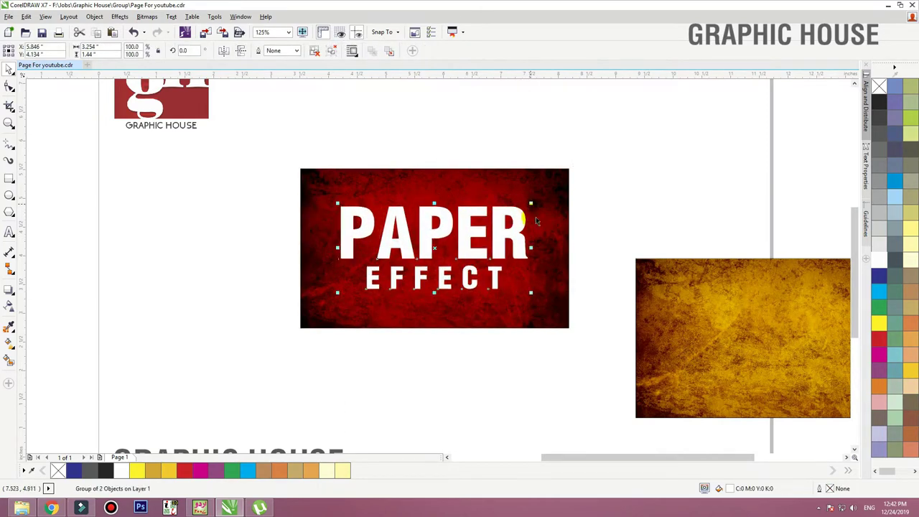
Step: Move the golden texture group up beside the red one and centre the text group on the page
{"action": "left_click_drag", "start_coordinate": [710, 329], "coordinate": [682, 255]}
{"action": "left_click", "coordinate": [494, 237]}
{"action": "key", "text": "p"}
{"action": "left_click", "coordinate": [510, 193], "text": "shift"}
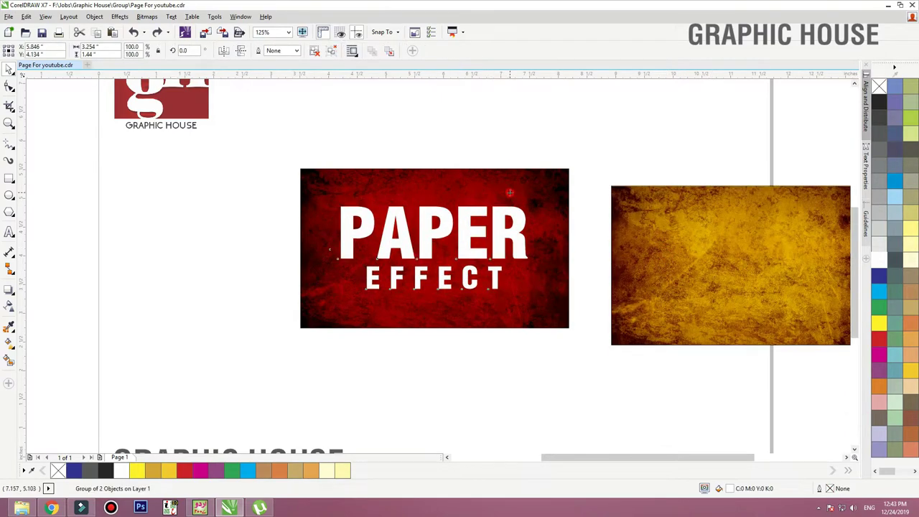
{"action": "left_click", "coordinate": [553, 146]}
{"action": "key", "text": "F3"}
{"action": "key", "text": "F2"}
{"action": "left_click_drag", "start_coordinate": [282, 162], "coordinate": [693, 315]}
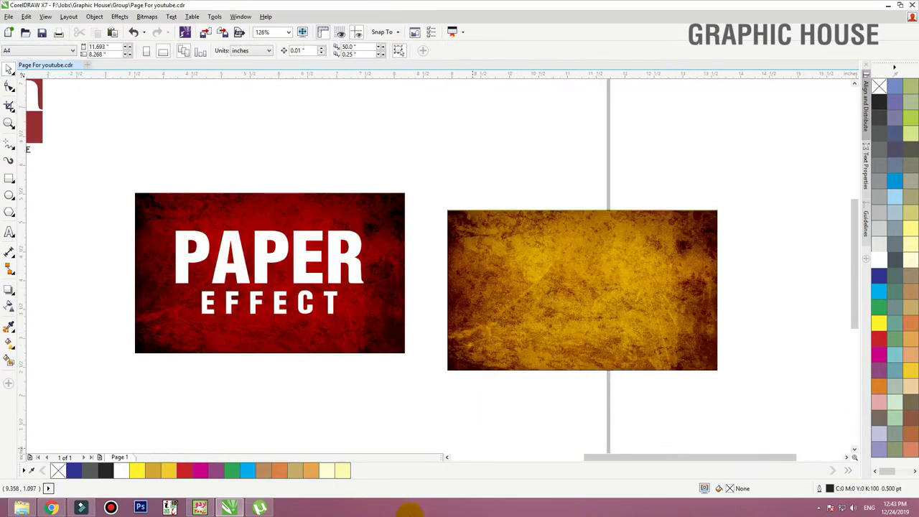
Step: Ungroup the PAPER EFFECT text and convert the word PAPER to curves
{"action": "left_click", "coordinate": [359, 225]}
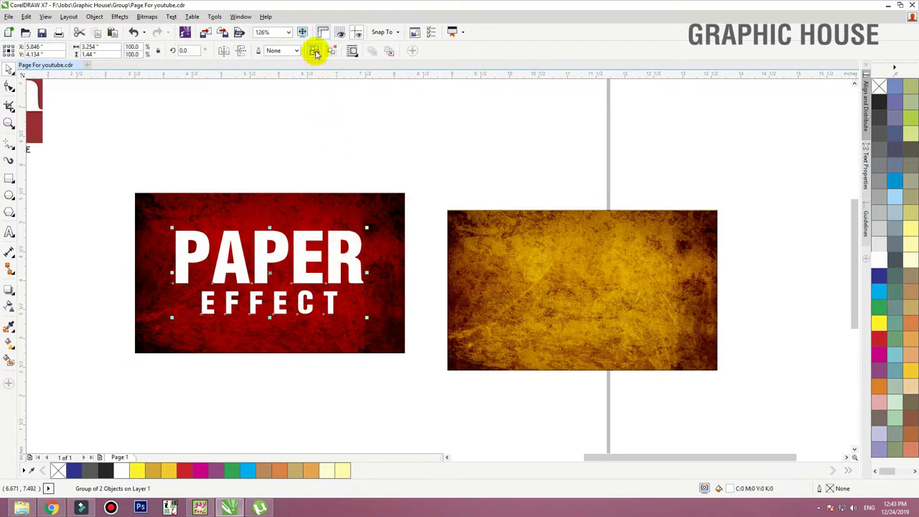
{"action": "left_click", "coordinate": [314, 52]}
{"action": "left_click", "coordinate": [335, 240]}
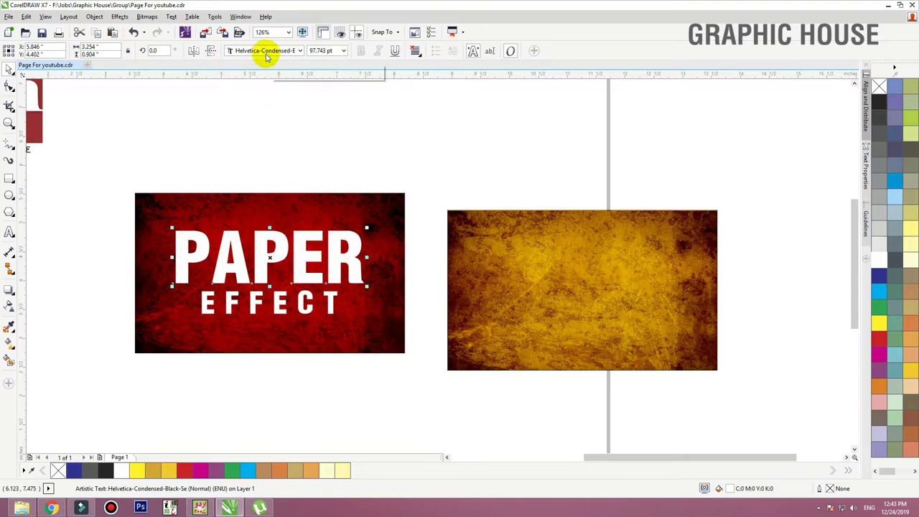
{"action": "key", "text": "ctrl+q"}
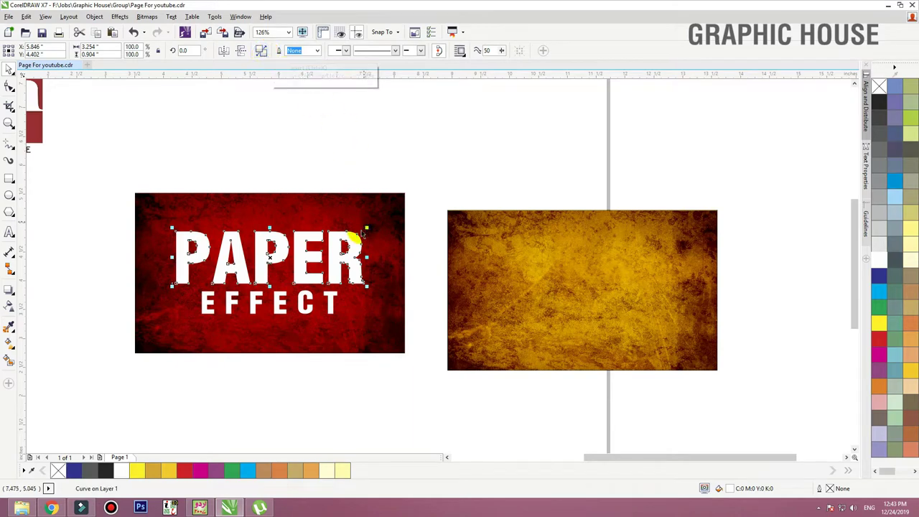
{"action": "left_click_drag", "start_coordinate": [270, 263], "coordinate": [260, 248]}
{"action": "key", "text": "ctrl+z"}
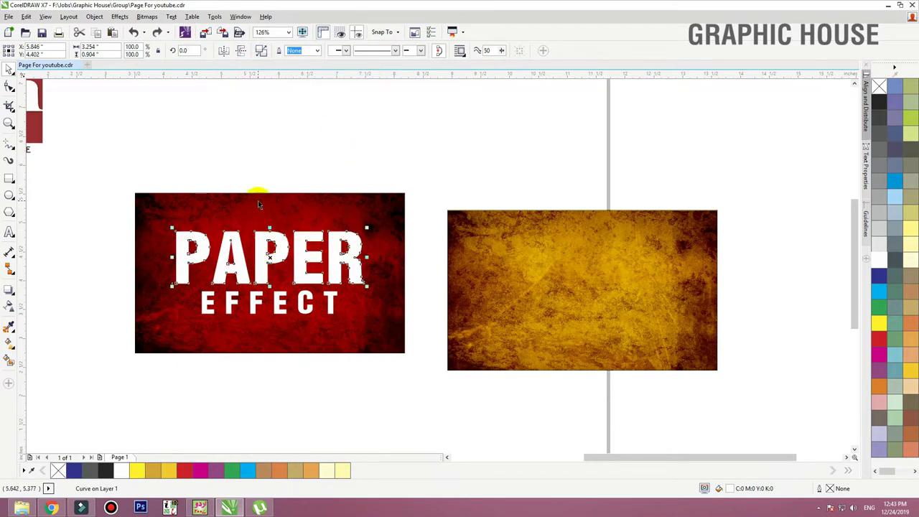
Step: Trim the PAPER shape out of the red texture group
{"action": "left_click", "coordinate": [265, 242], "text": "shift"}
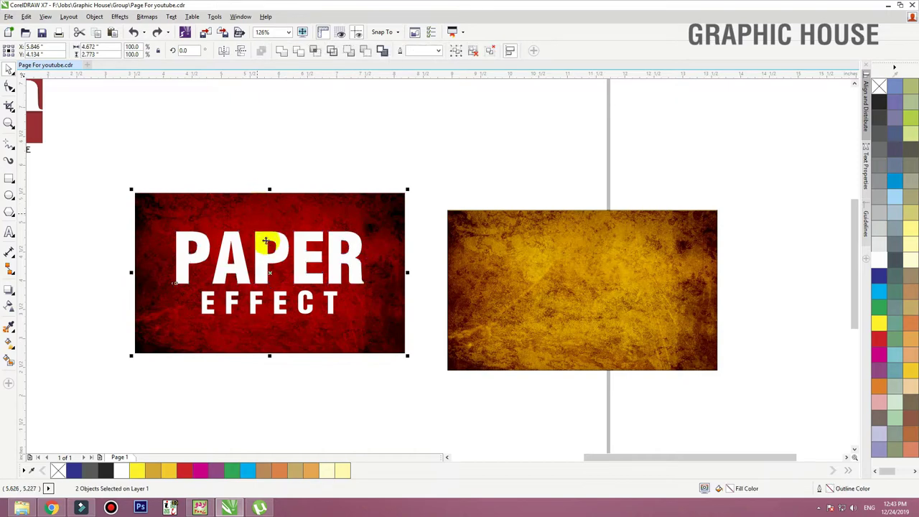
{"action": "left_click_drag", "start_coordinate": [249, 195], "coordinate": [240, 187]}
{"action": "key", "text": "ctrl+z"}
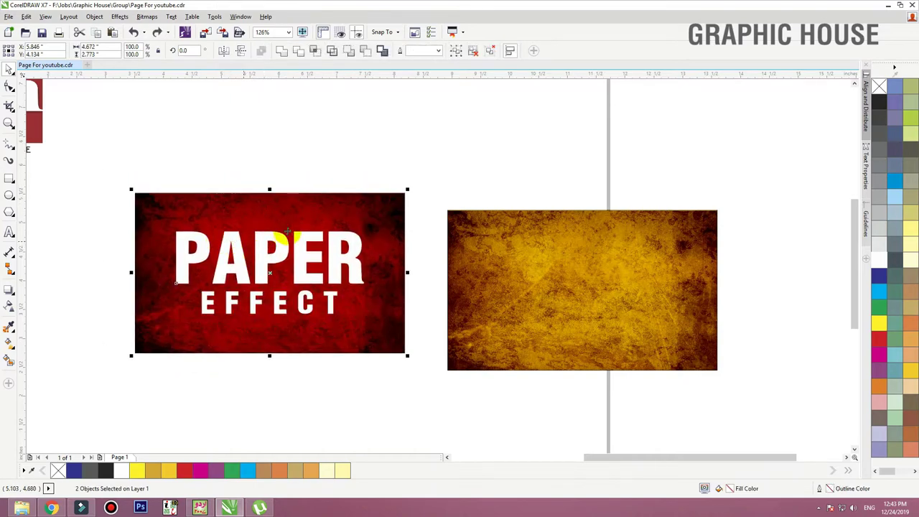
{"action": "left_click", "coordinate": [299, 55]}
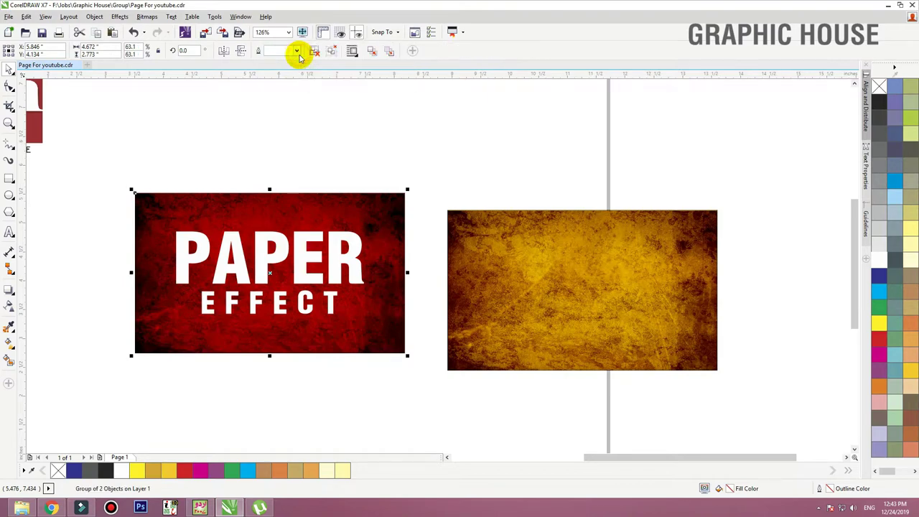
Step: Move the PAPER curve away from the red texture to above the golden texture and fill it with black
{"action": "left_click", "coordinate": [298, 108]}
{"action": "left_click_drag", "start_coordinate": [264, 272], "coordinate": [666, 166]}
{"action": "left_click", "coordinate": [883, 101]}
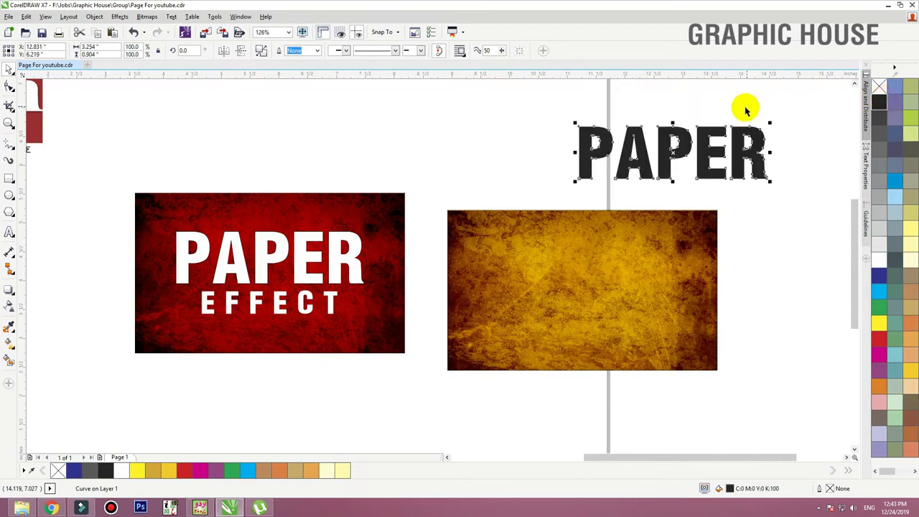
Step: Try moving the trimmed red texture group away and over the golden one, undoing each move
{"action": "left_click", "coordinate": [307, 196]}
{"action": "left_click_drag", "start_coordinate": [239, 160], "coordinate": [231, 157]}
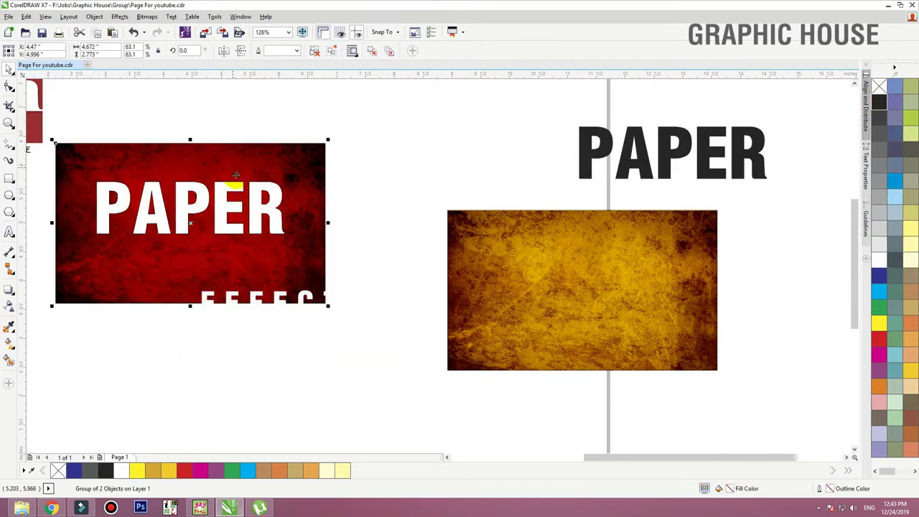
{"action": "key", "text": "ctrl+z"}
{"action": "left_click_drag", "start_coordinate": [310, 219], "coordinate": [535, 229]}
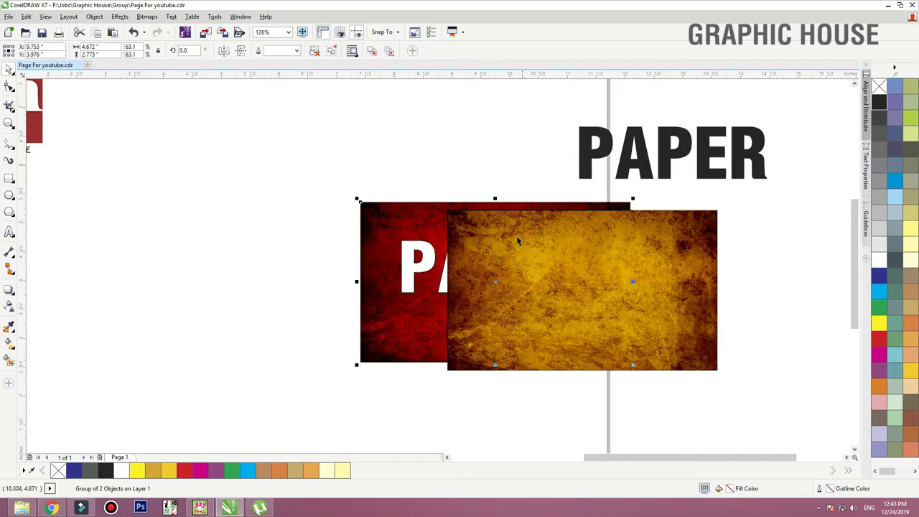
{"action": "key", "text": "ctrl+z"}
Step: Move the golden texture group exactly over the red texture group, at X 5.846 and Y 4.134 inches
{"action": "left_click", "coordinate": [293, 179]}
{"action": "left_click", "coordinate": [330, 231]}
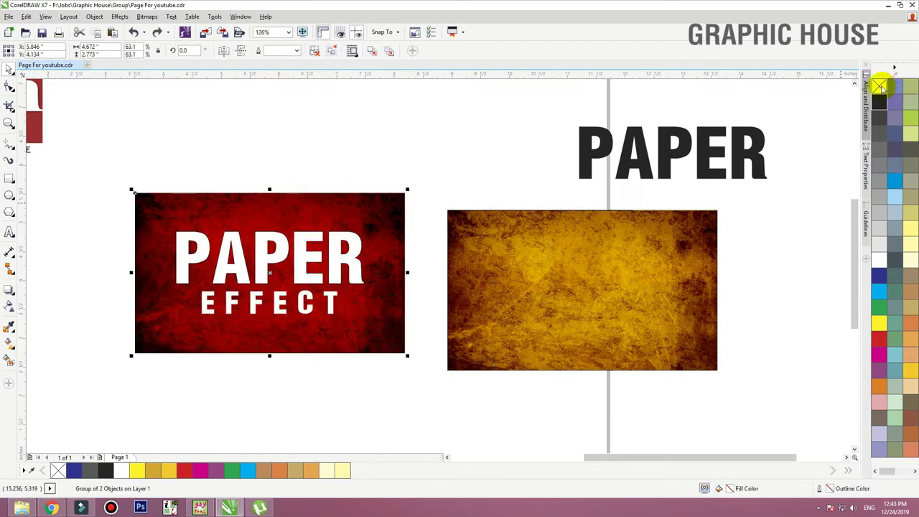
{"action": "left_click", "coordinate": [445, 163]}
{"action": "left_click", "coordinate": [472, 212]}
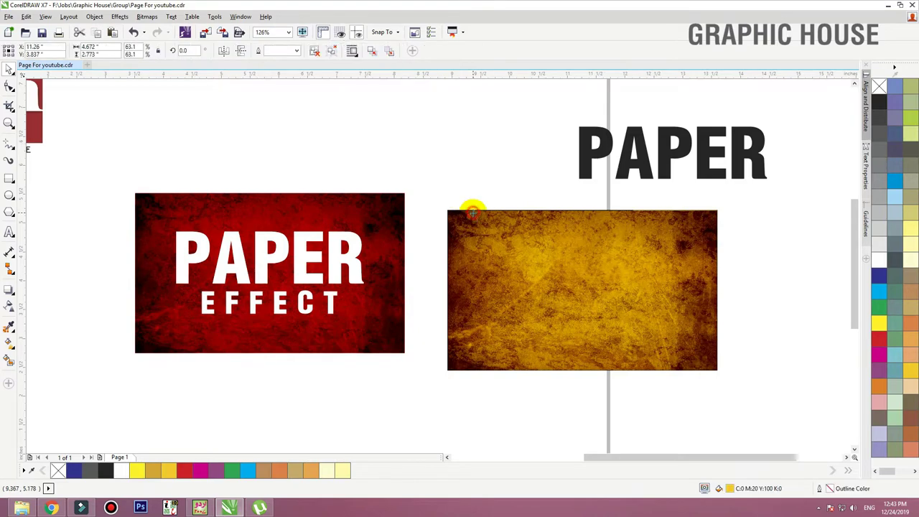
{"action": "left_click_drag", "start_coordinate": [529, 228], "coordinate": [215, 213]}
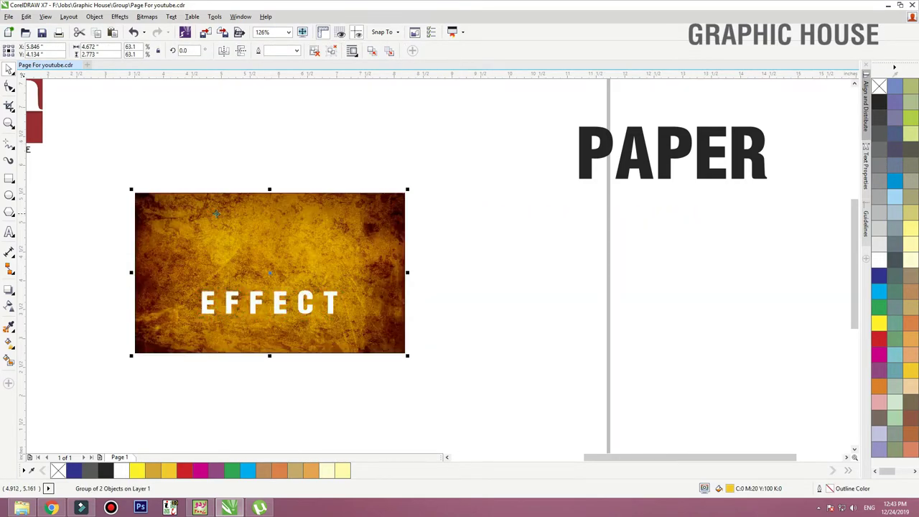
Step: Send the golden texture group to the back so it shows through the PAPER cutout in the red texture
{"action": "key", "text": "shift+Page_Down"}
{"action": "key", "text": "shift+F2"}
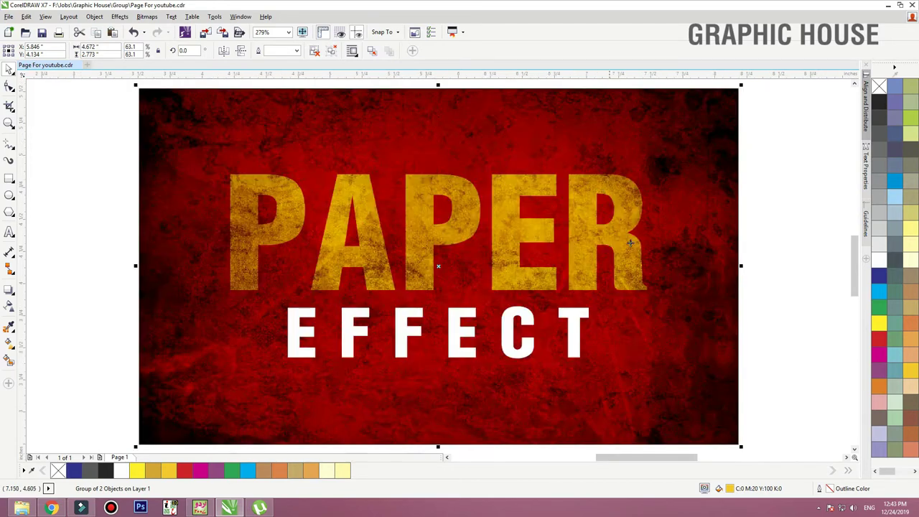
{"action": "left_click", "coordinate": [777, 228]}
{"action": "scroll", "coordinate": [247, 239], "scroll_direction": "down", "scroll_amount": 2}
Step: Try moving the red texture group off the golden one and undo the move
{"action": "left_click_drag", "start_coordinate": [312, 165], "coordinate": [410, 180]}
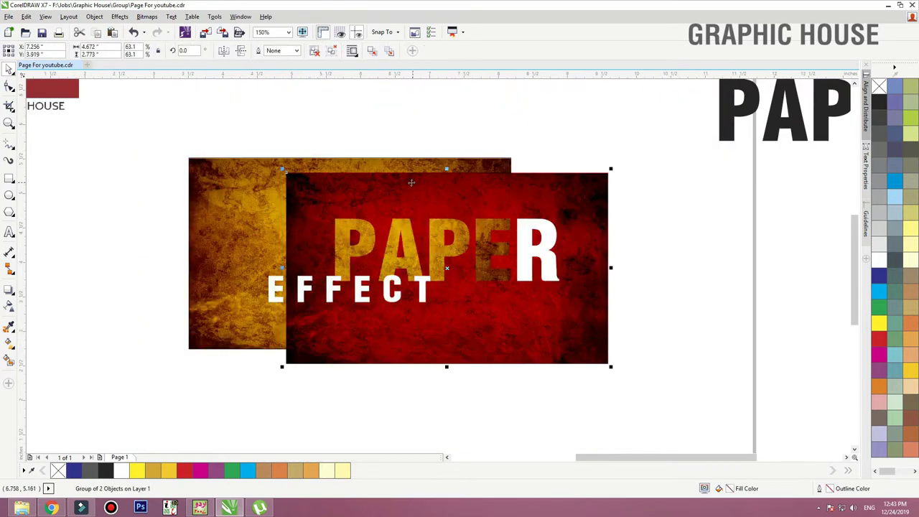
{"action": "key", "text": "ctrl+z"}
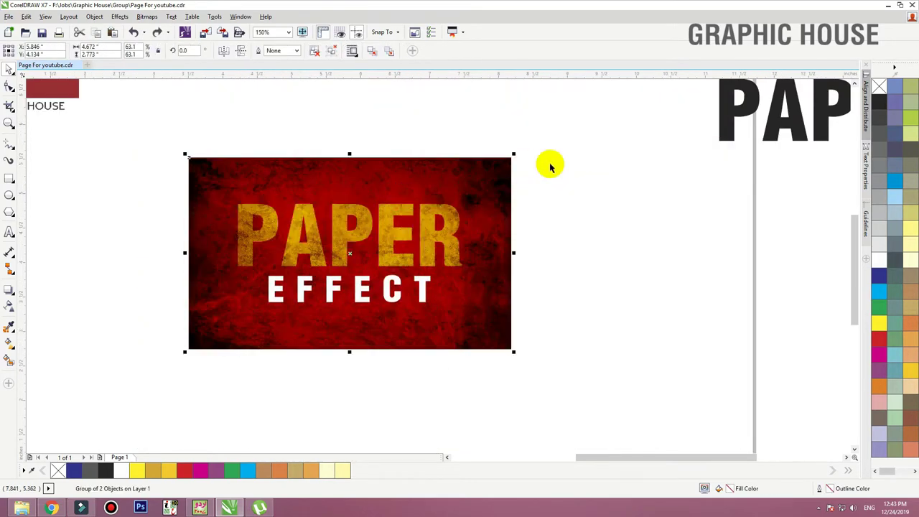
{"action": "left_click", "coordinate": [365, 144]}
{"action": "left_click", "coordinate": [360, 162]}
{"action": "left_click", "coordinate": [295, 107]}
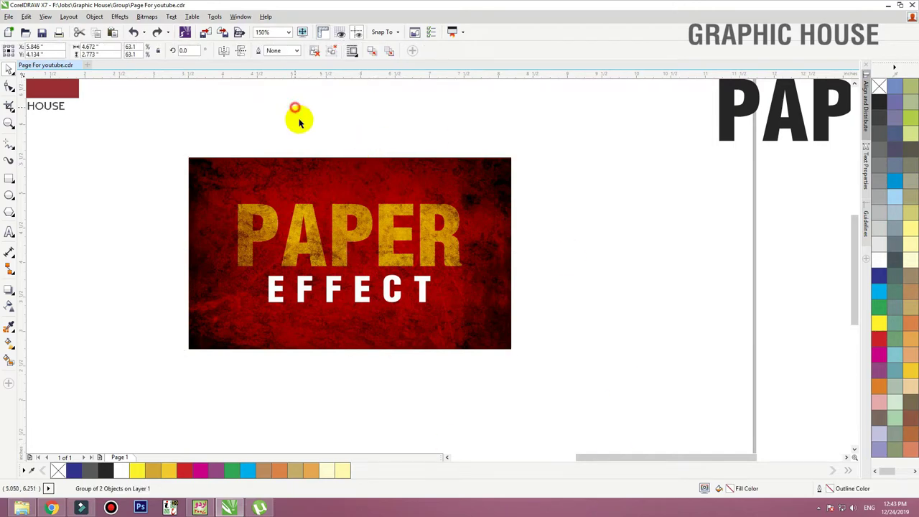
Step: Duplicate the red texture group beside the design, ungroup the copy and pull its red cutout shape and texture bitmap apart
{"action": "left_click_drag", "start_coordinate": [304, 173], "coordinate": [654, 182]}
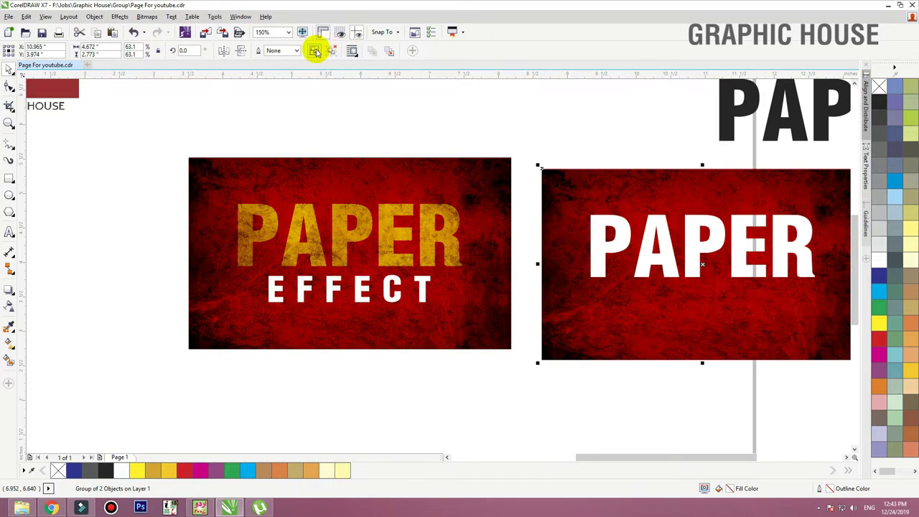
{"action": "left_click", "coordinate": [314, 52]}
{"action": "left_click_drag", "start_coordinate": [654, 195], "coordinate": [605, 376]}
{"action": "left_click_drag", "start_coordinate": [637, 303], "coordinate": [629, 284]}
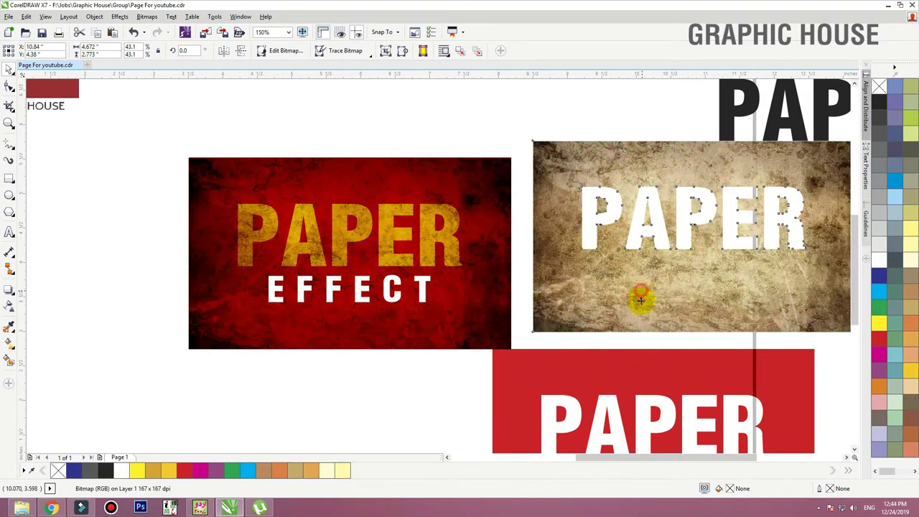
Step: Delete the copy's texture bitmap and move the red PAPER cutout shape up beside the design
{"action": "left_click", "coordinate": [664, 362]}
{"action": "left_click_drag", "start_coordinate": [664, 363], "coordinate": [666, 349]}
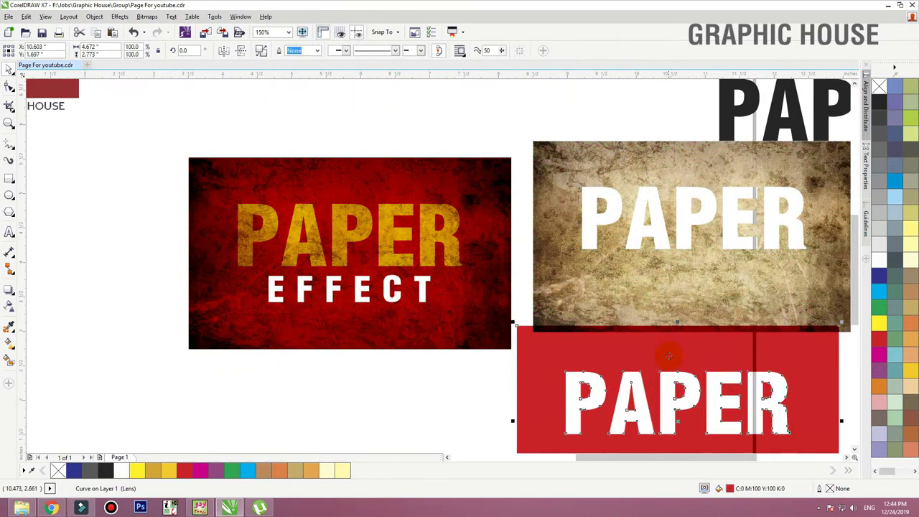
{"action": "left_click_drag", "start_coordinate": [660, 291], "coordinate": [659, 290]}
{"action": "key", "text": "Delete"}
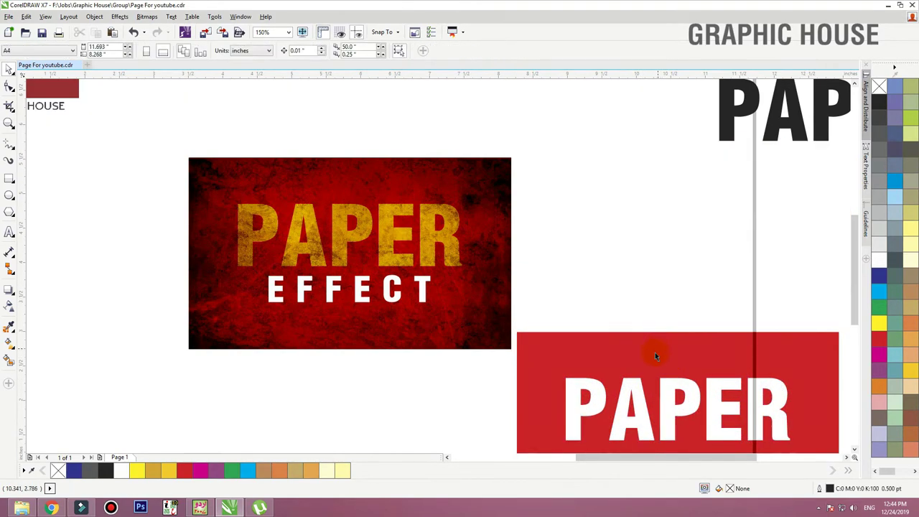
{"action": "left_click_drag", "start_coordinate": [655, 351], "coordinate": [677, 208]}
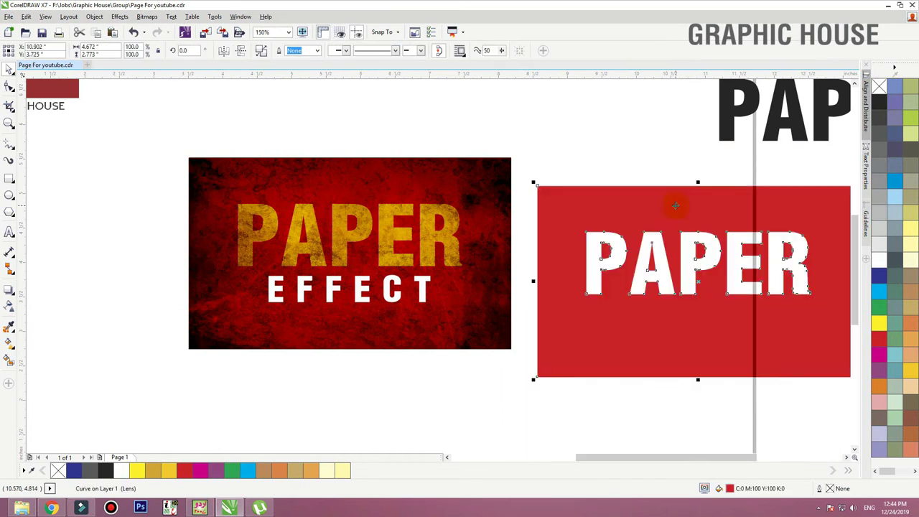
Step: Set the transparency merge mode of the red PAPER cutout shape to Normal
{"action": "left_click", "coordinate": [10, 308]}
{"action": "left_click", "coordinate": [120, 50]}
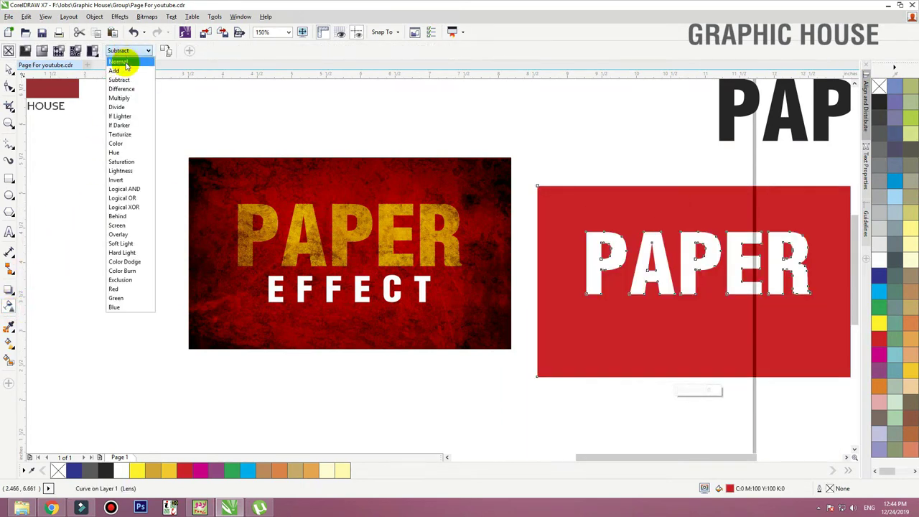
{"action": "left_click", "coordinate": [125, 62]}
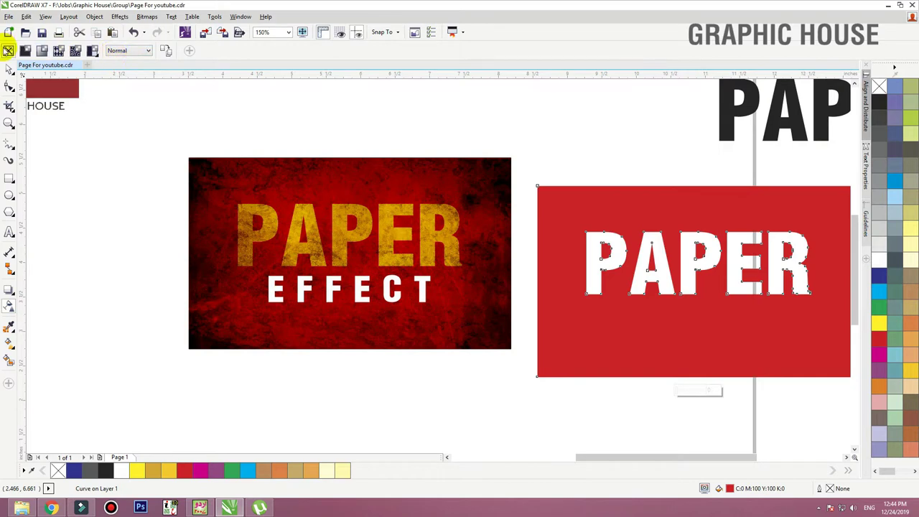
{"action": "left_click", "coordinate": [8, 68]}
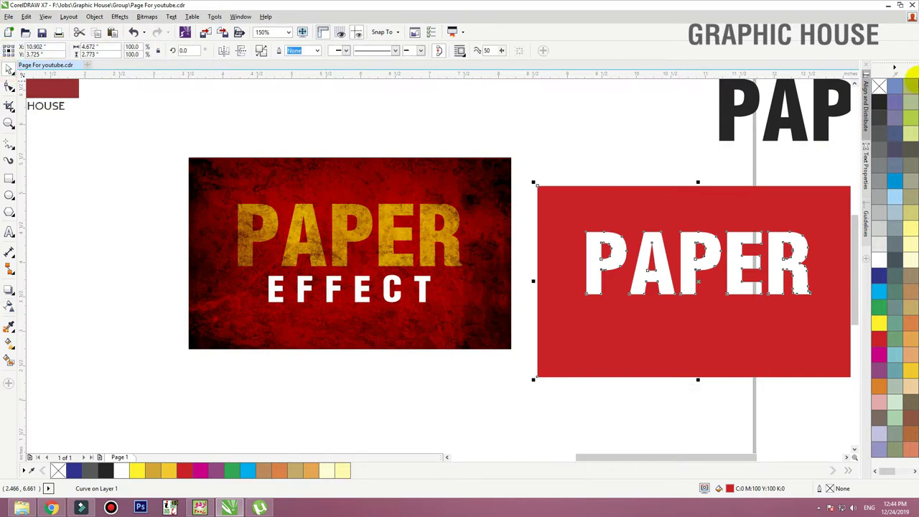
Step: Fill the PAPER cutout shape with rich black at C 60, M 60, Y 60, K 100
{"action": "left_click", "coordinate": [879, 103]}
{"action": "mouse_move", "coordinate": [651, 208]}
{"action": "left_mouse_down"}
{"action": "mouse_move", "coordinate": [638, 195]}
{"action": "mouse_move", "coordinate": [654, 193]}
{"action": "left_mouse_up"}
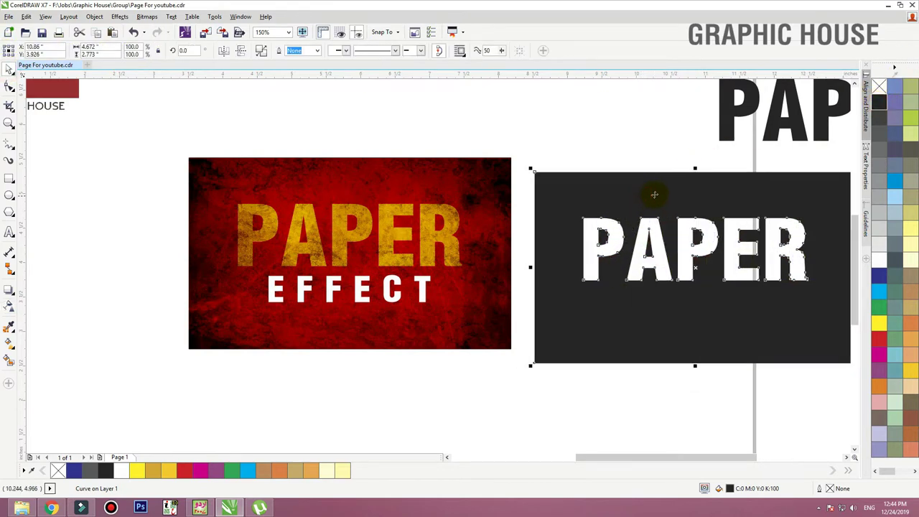
{"action": "double_click", "coordinate": [729, 488]}
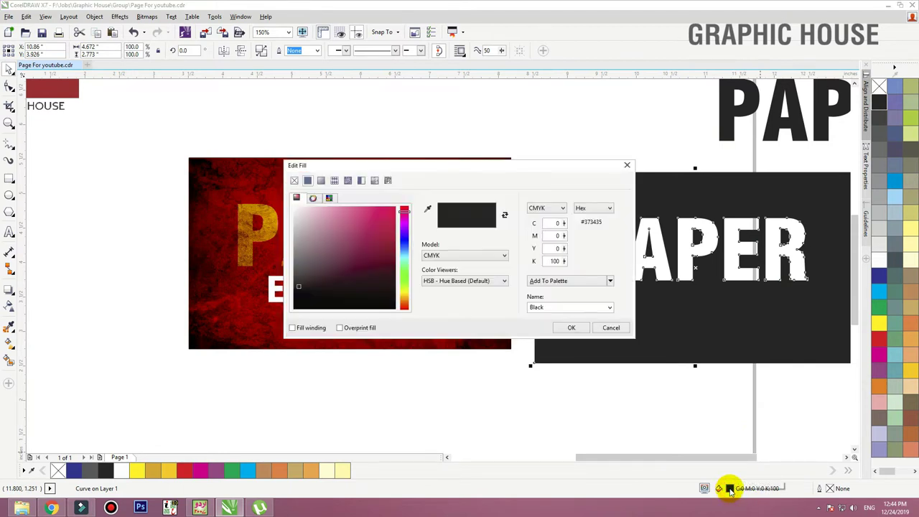
{"action": "left_click", "coordinate": [552, 224]}
{"action": "type", "text": "60"}
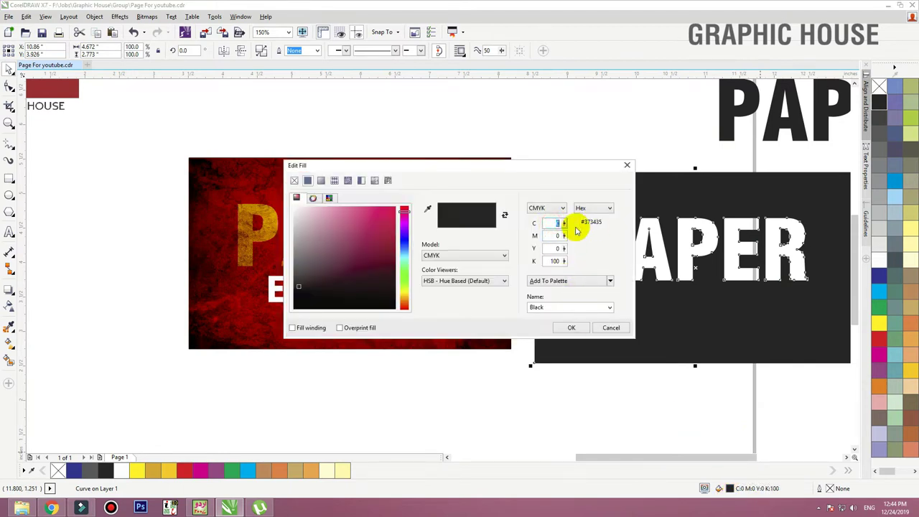
{"action": "key", "text": "Tab"}
{"action": "type", "text": "60"}
{"action": "key", "text": "Tab"}
{"action": "type", "text": "6"}
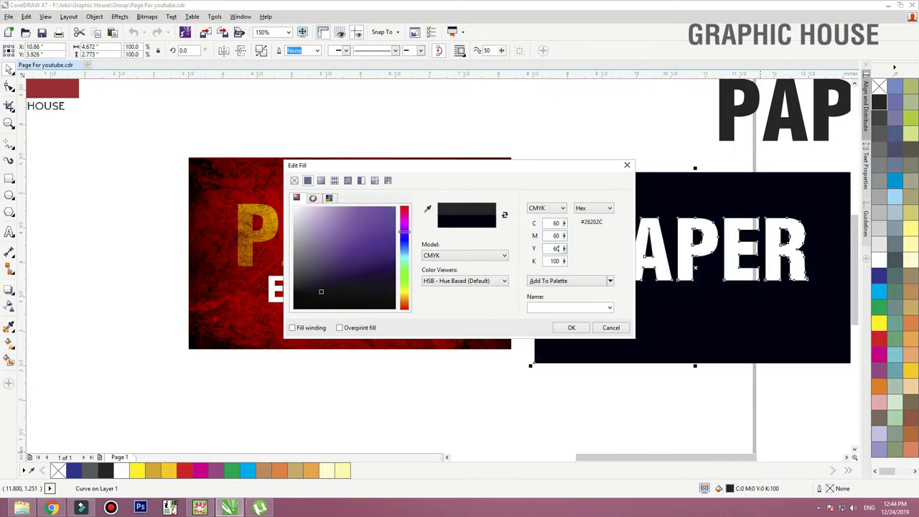
{"action": "type", "text": "0"}
{"action": "key", "text": "Tab"}
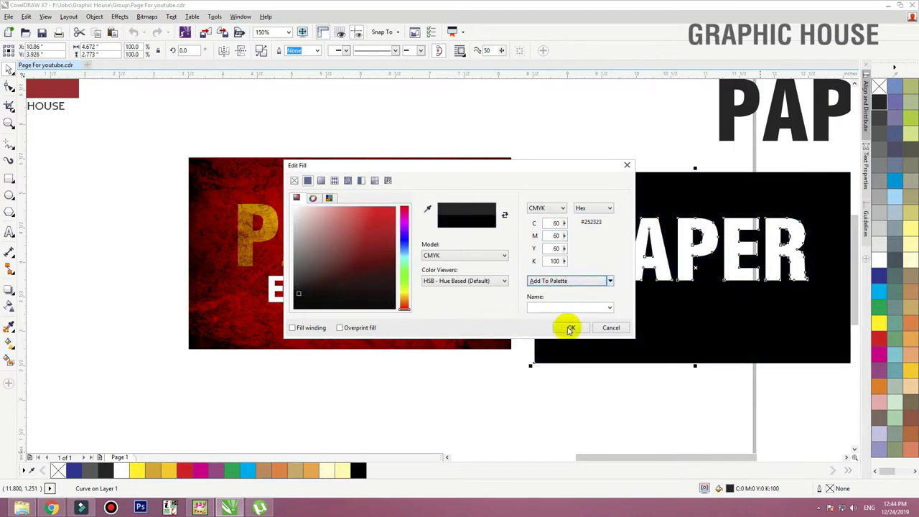
{"action": "left_click", "coordinate": [570, 328]}
Step: Move the black shape's outer corner nodes inward to leave a frame of 3.748 by 1.377 inches around PAPER
{"action": "left_click", "coordinate": [10, 87]}
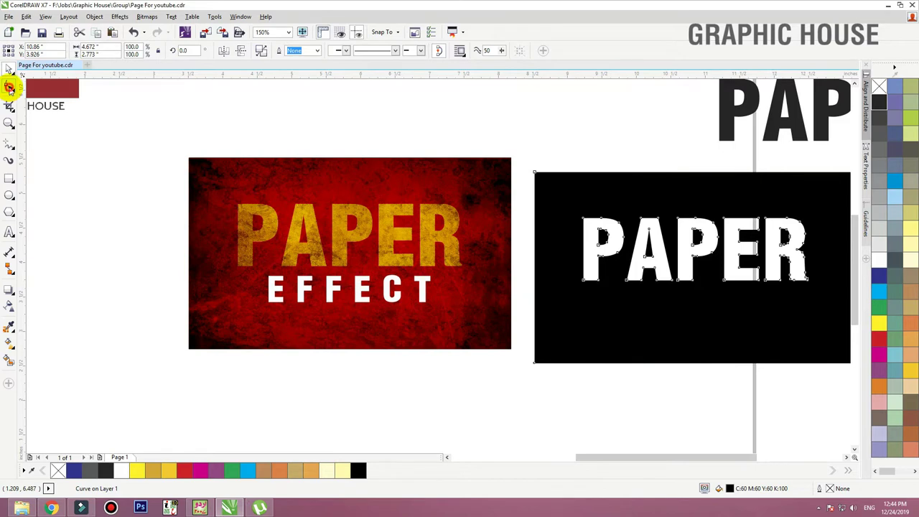
{"action": "left_click_drag", "start_coordinate": [519, 115], "coordinate": [560, 369]}
{"action": "scroll", "coordinate": [536, 373], "scroll_direction": "right", "scroll_amount": 1}
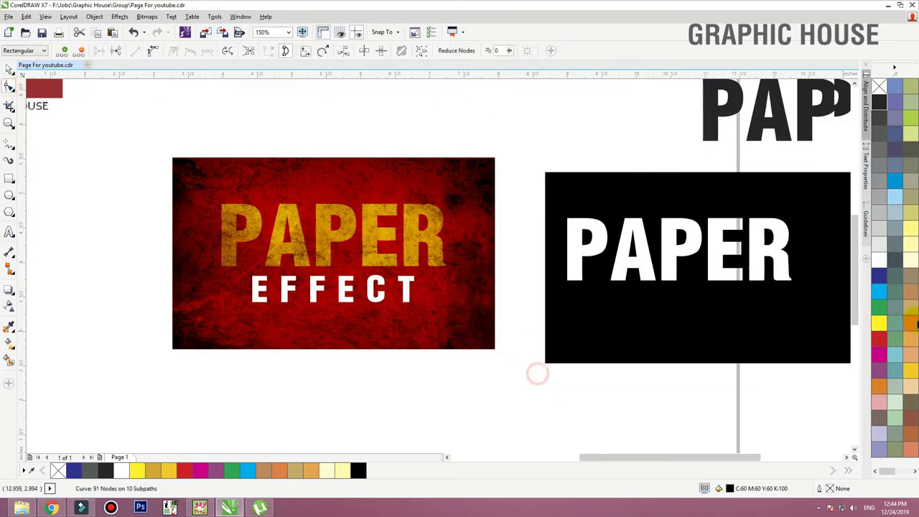
{"action": "scroll", "coordinate": [537, 373], "scroll_direction": "right", "scroll_amount": 3}
{"action": "left_click_drag", "start_coordinate": [791, 363], "coordinate": [754, 174]}
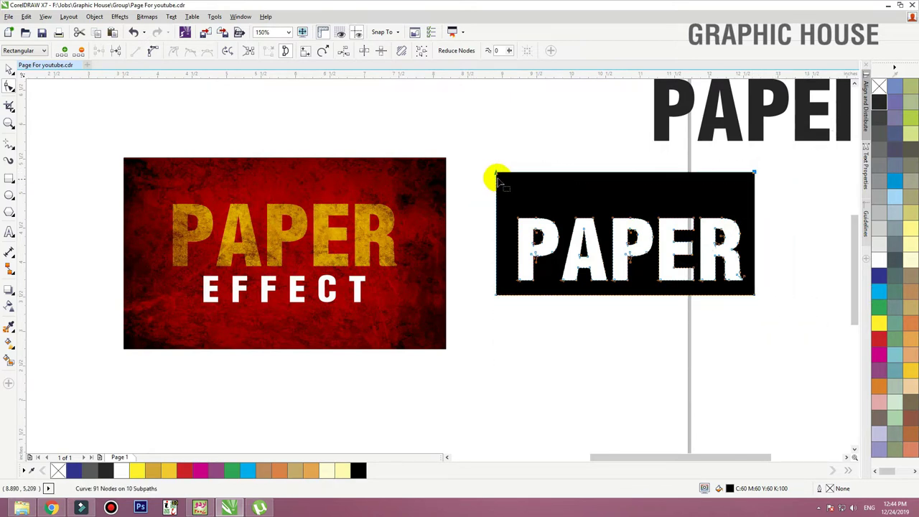
{"action": "left_click_drag", "start_coordinate": [497, 174], "coordinate": [495, 202]}
{"action": "key", "text": "space"}
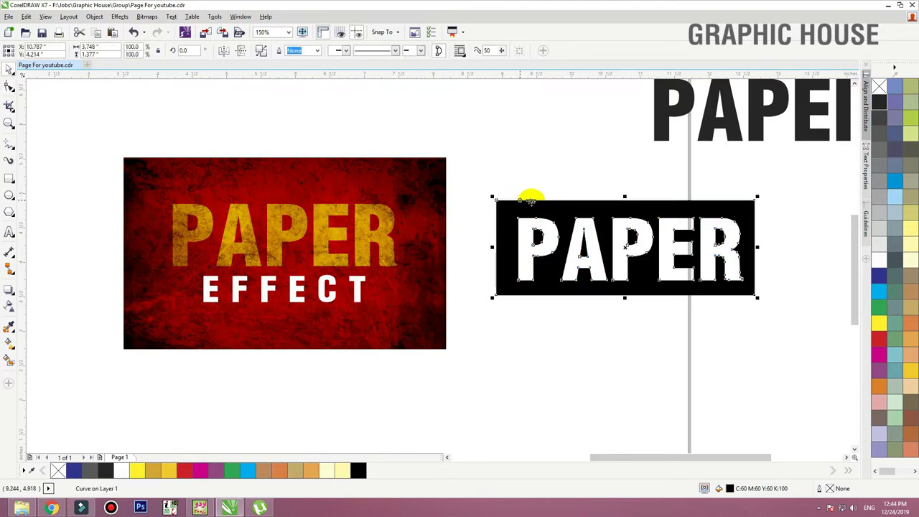
{"action": "left_click_drag", "start_coordinate": [550, 177], "coordinate": [543, 172]}
{"action": "left_click_drag", "start_coordinate": [550, 178], "coordinate": [603, 198]}
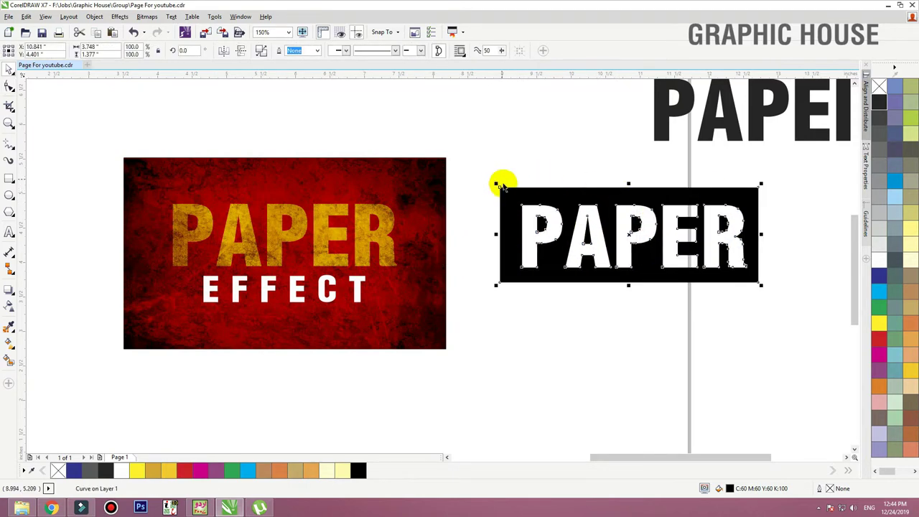
Step: Try raising the upper corner nodes of the black frame and undo the change
{"action": "key", "text": "F10"}
{"action": "left_click_drag", "start_coordinate": [478, 170], "coordinate": [757, 180]}
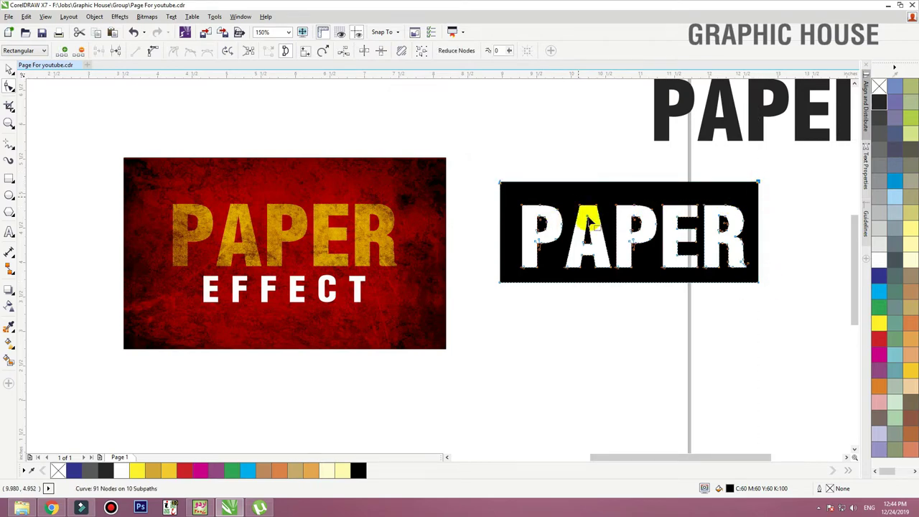
{"action": "key", "text": "ctrl+z"}
{"action": "key", "text": "space"}
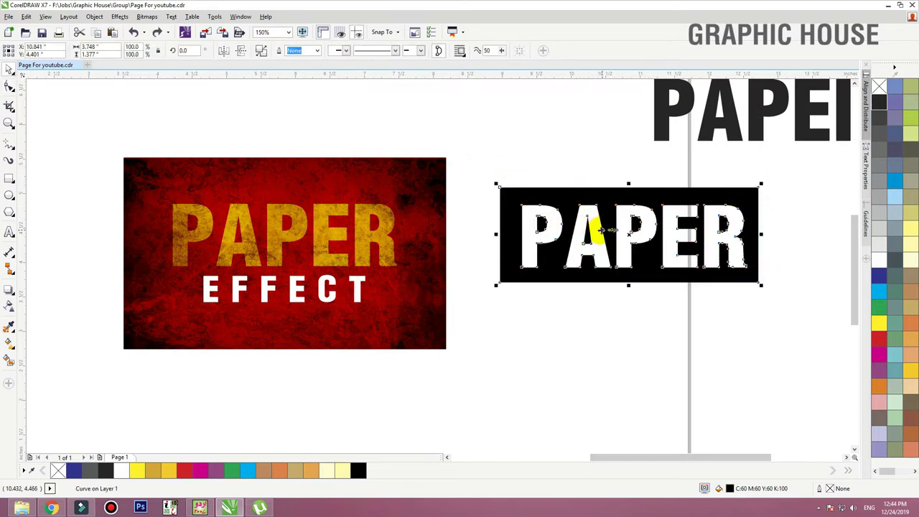
Step: Align the black frame over the golden PAPER letters and convert it to a 300 dpi CMYK bitmap with transparent background
{"action": "left_click_drag", "start_coordinate": [593, 230], "coordinate": [253, 232]}
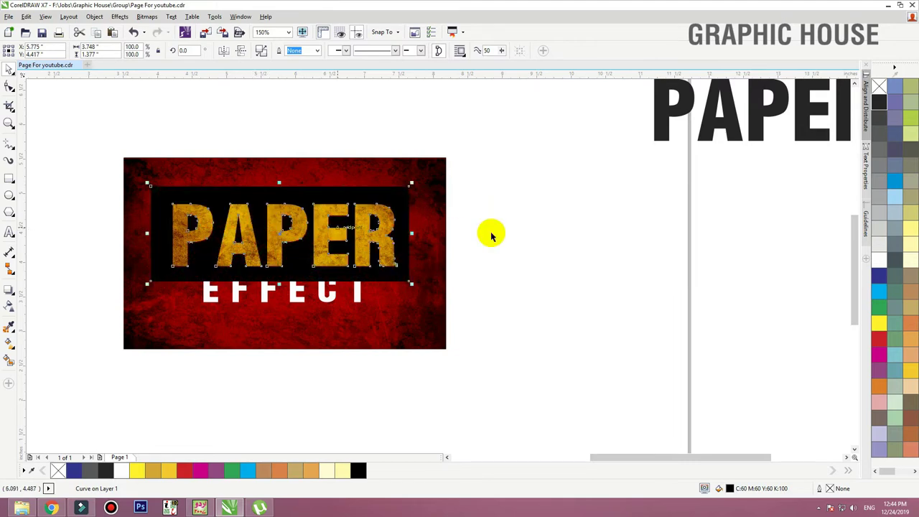
{"action": "left_click_drag", "start_coordinate": [527, 162], "coordinate": [103, 328]}
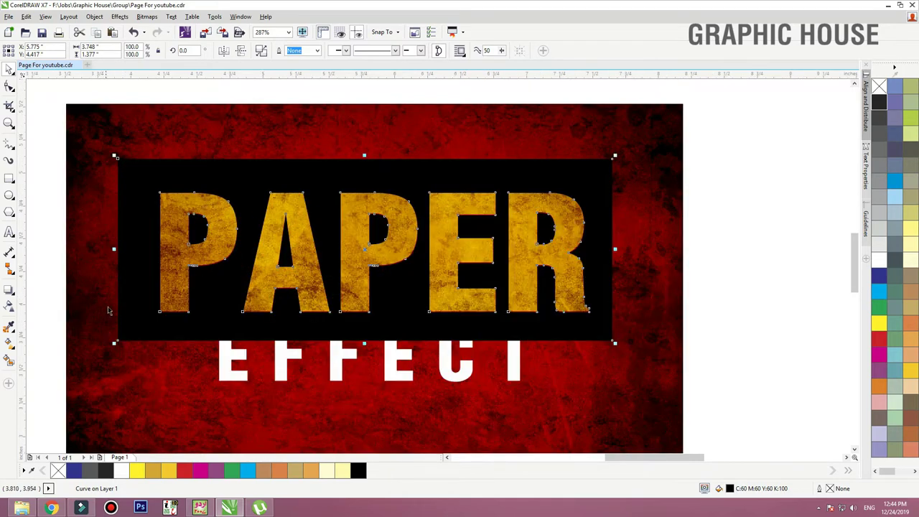
{"action": "left_click", "coordinate": [148, 17]}
{"action": "left_click", "coordinate": [161, 31]}
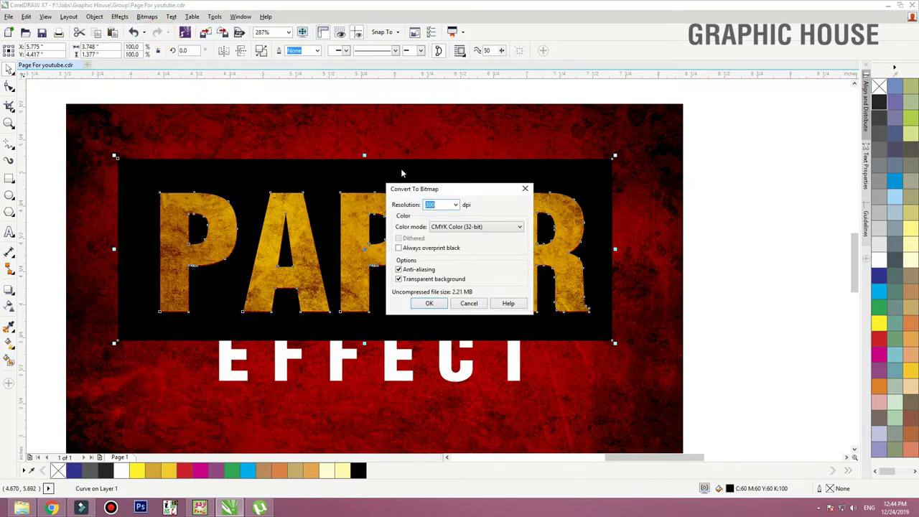
{"action": "left_click", "coordinate": [431, 303]}
Step: Apply a Gaussian Blur to the black frame bitmap
{"action": "left_click", "coordinate": [147, 16]}
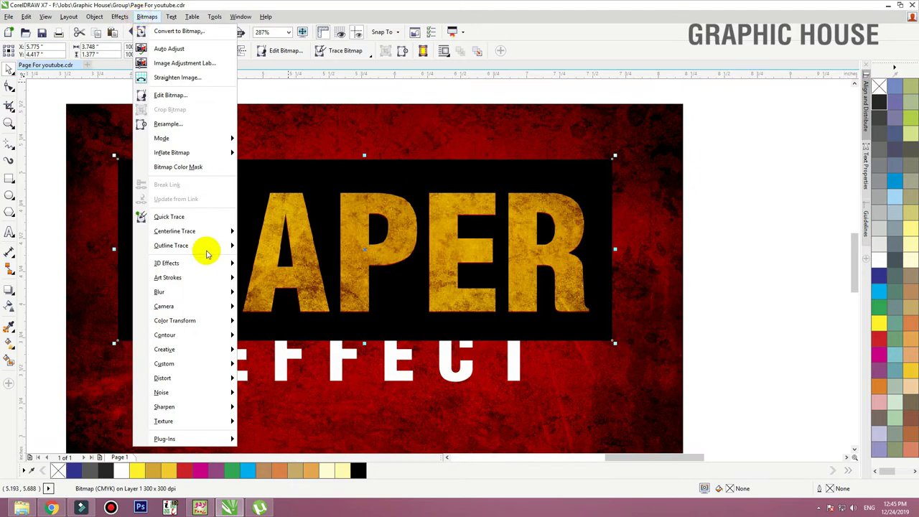
{"action": "left_click", "coordinate": [283, 312]}
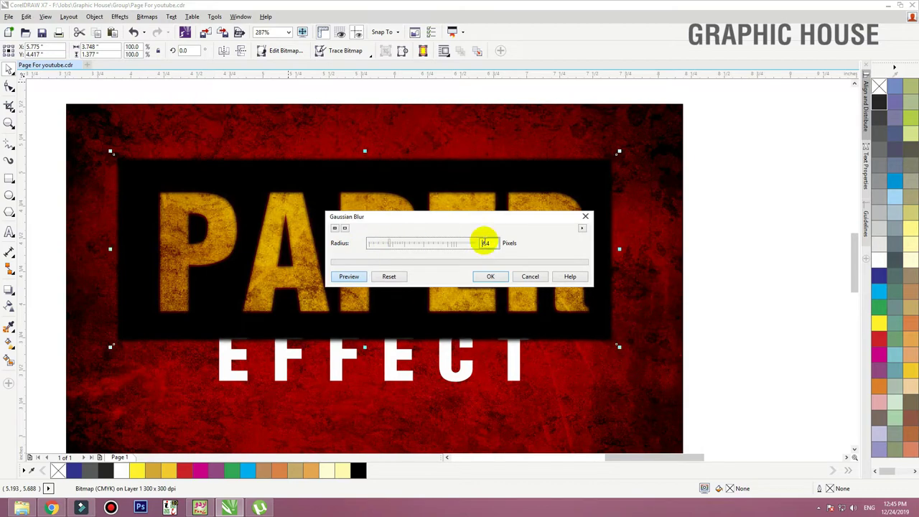
{"action": "left_click", "coordinate": [491, 277]}
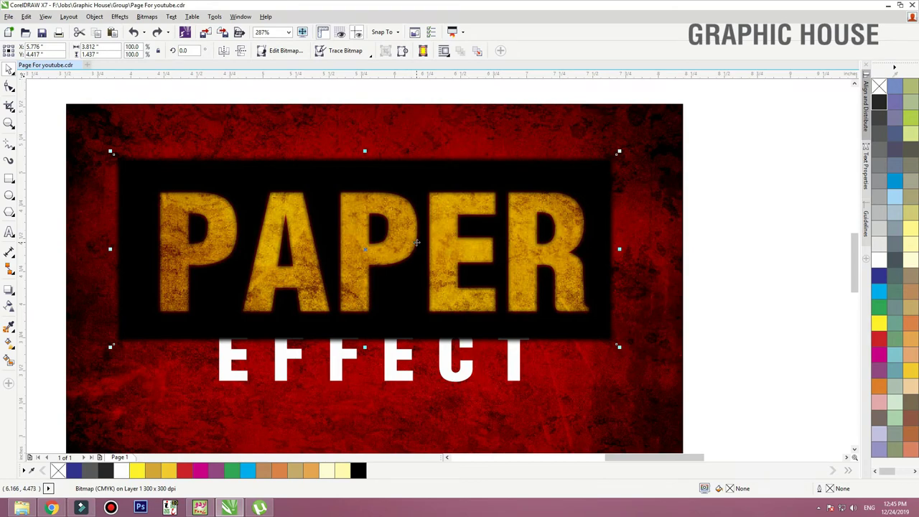
Step: Lower the blurred black bitmap in the stacking order until it lies behind the red texture group
{"action": "key", "text": "ctrl+Page_Down"}
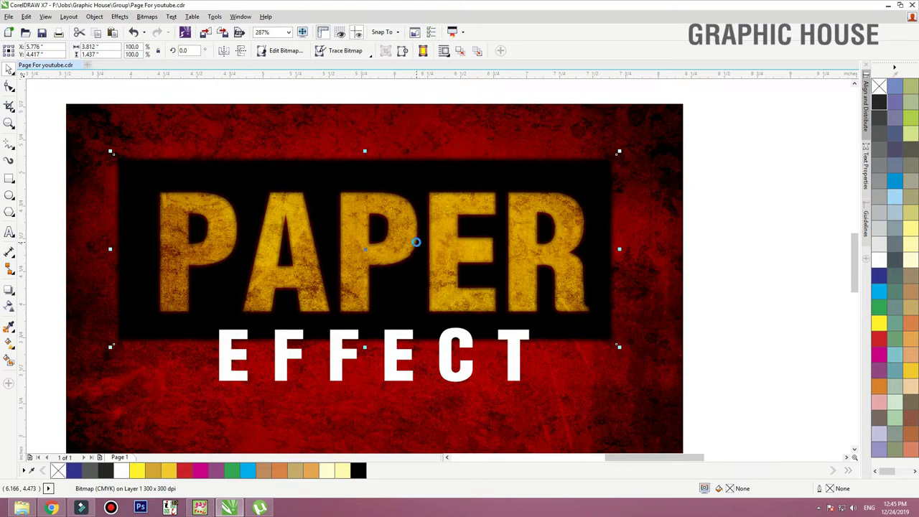
{"action": "key", "text": "ctrl+Page_Down"}
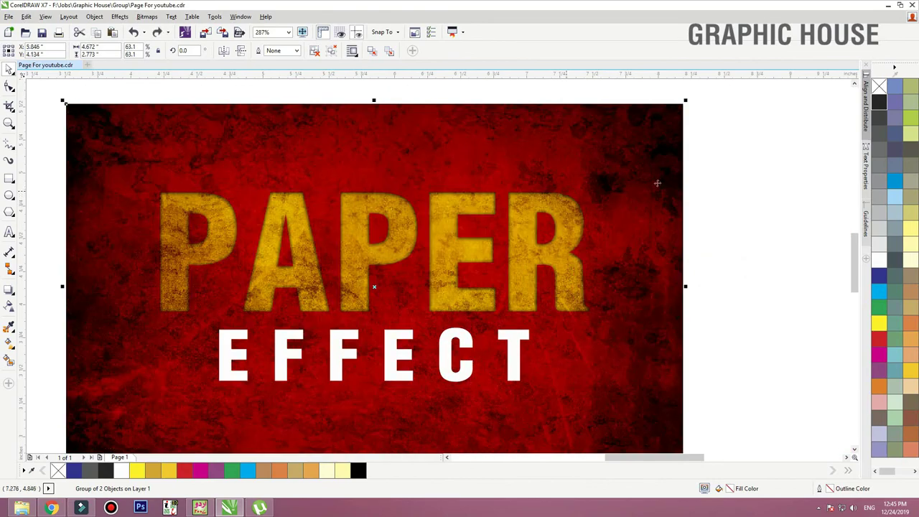
{"action": "left_click", "coordinate": [721, 179]}
Step: Offset the blurred black bitmap slightly up and left, to X 5.743 and Y 4.449 inches, as an inner shadow on PAPER
{"action": "key", "text": "F3"}
{"action": "key", "text": "F2"}
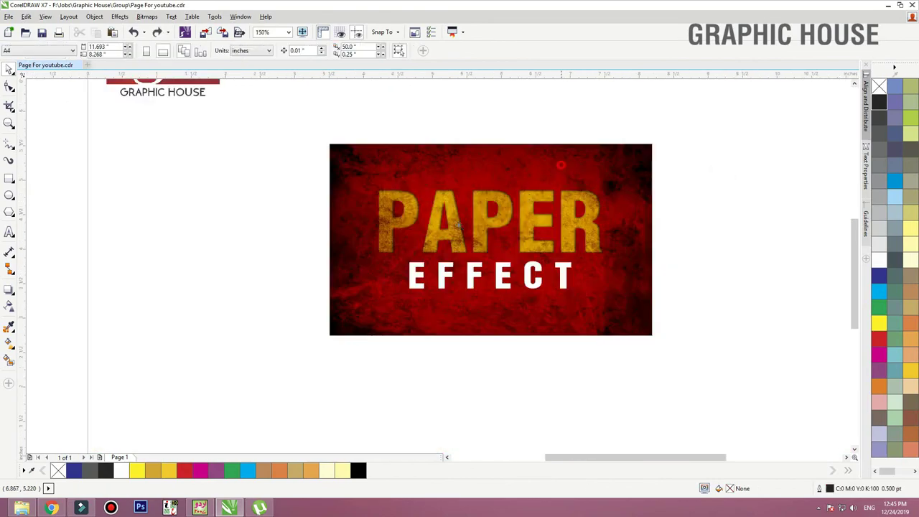
{"action": "left_click_drag", "start_coordinate": [563, 164], "coordinate": [290, 300]}
{"action": "left_click", "coordinate": [363, 240]}
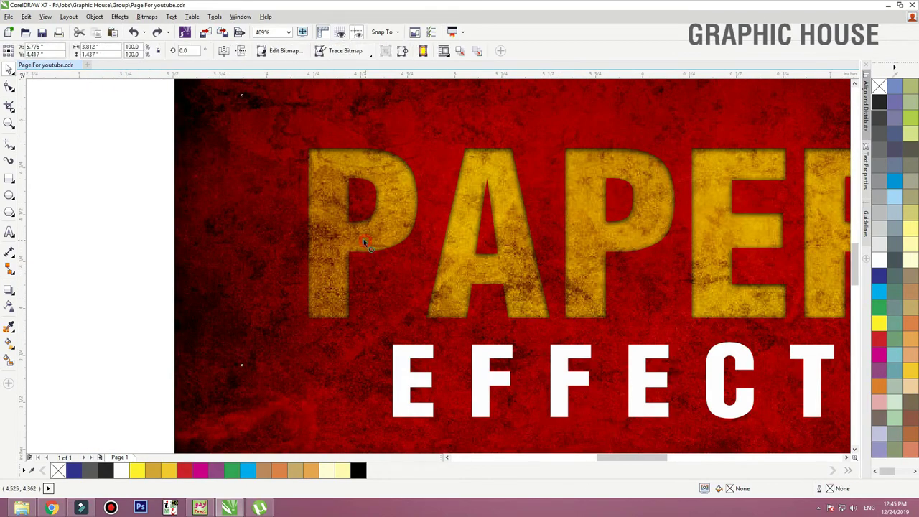
{"action": "mouse_move", "coordinate": [362, 239]}
{"action": "left_mouse_down"}
{"action": "mouse_move", "coordinate": [355, 234]}
{"action": "mouse_move", "coordinate": [363, 241]}
{"action": "mouse_move", "coordinate": [358, 227]}
{"action": "mouse_move", "coordinate": [366, 224]}
{"action": "left_mouse_up"}
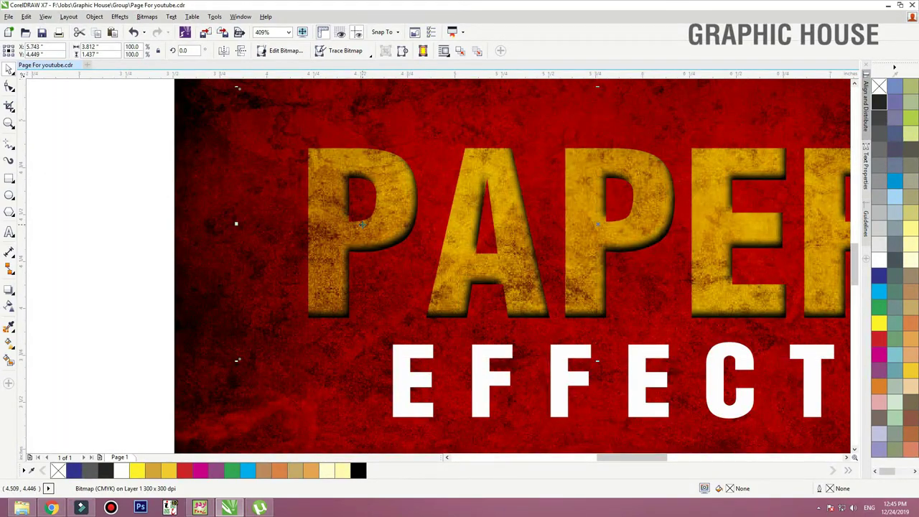
Step: Shift the blurred black shadow bitmap right and slightly down to X 5.803 and Y 4.429 inches behind the PAPER cutout
{"action": "key", "text": "Up"}
{"action": "key", "text": "Right"}
{"action": "key", "text": "Right"}
{"action": "key", "text": "Down"}
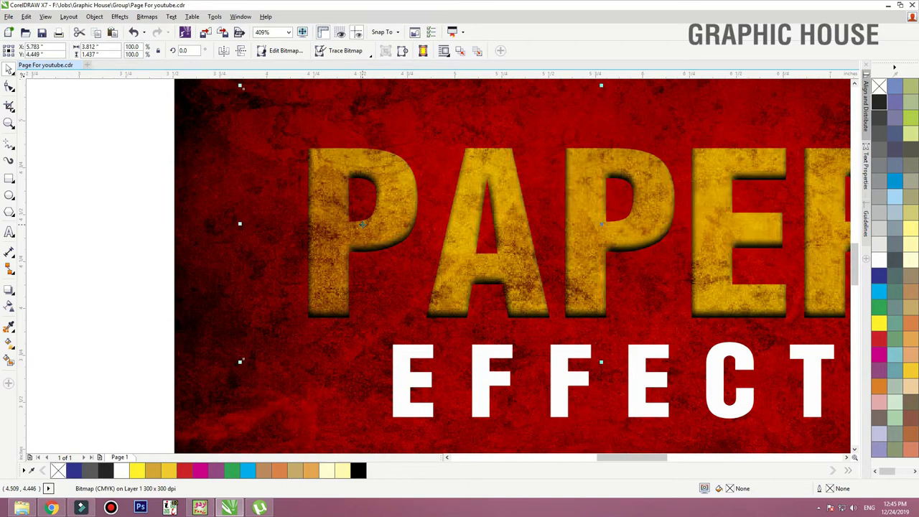
{"action": "key", "text": "Right"}
{"action": "key", "text": "Right"}
{"action": "key", "text": "Right"}
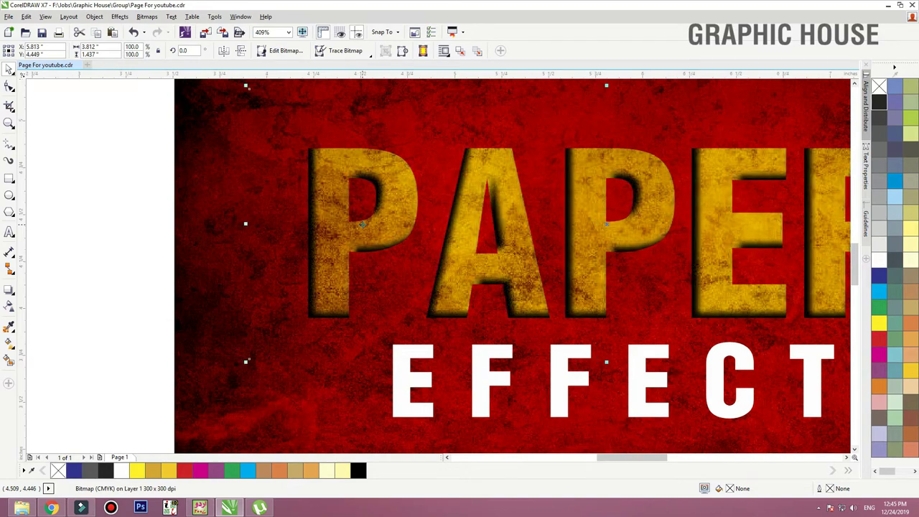
{"action": "key", "text": "Left"}
{"action": "key", "text": "Down"}
{"action": "key", "text": "Down"}
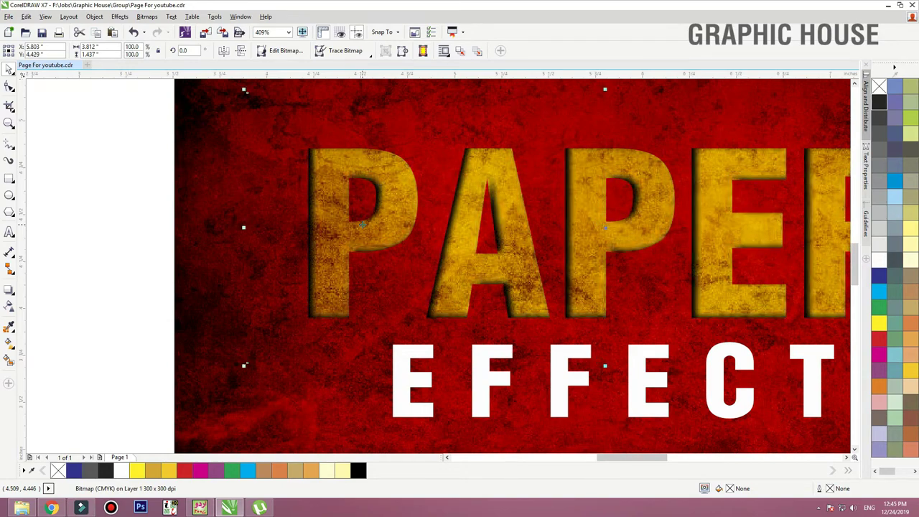
{"action": "key", "text": "Down"}
{"action": "key", "text": "Right"}
{"action": "key", "text": "Left"}
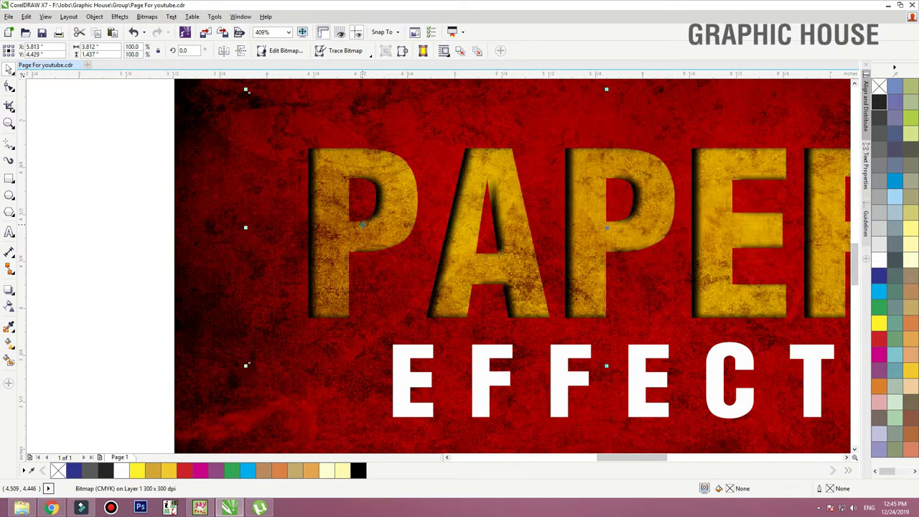
{"action": "key", "text": "Up"}
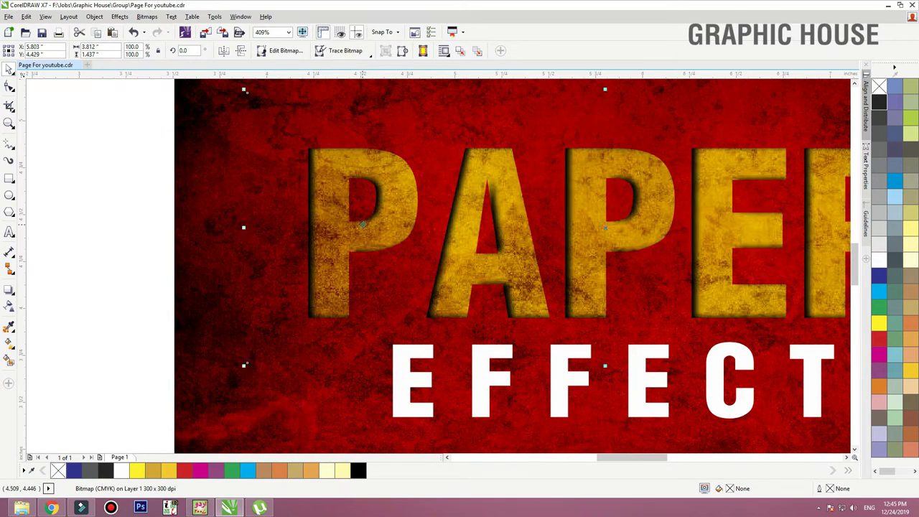
Step: Deselect the shadow bitmap and inspect the inner shadow along the edges of the PAPER letters up close
{"action": "left_click", "coordinate": [160, 188]}
{"action": "left_click_drag", "start_coordinate": [246, 133], "coordinate": [641, 390]}
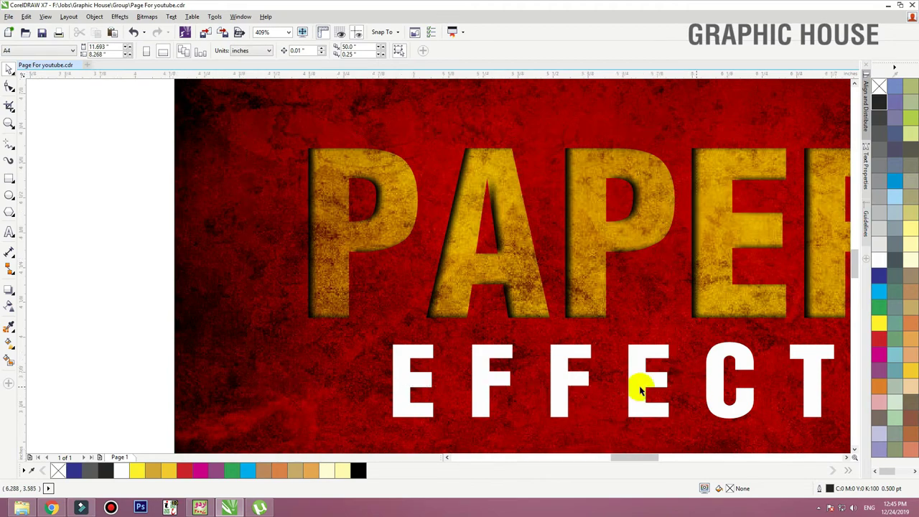
{"action": "scroll", "coordinate": [451, 373], "scroll_direction": "up", "scroll_amount": 2}
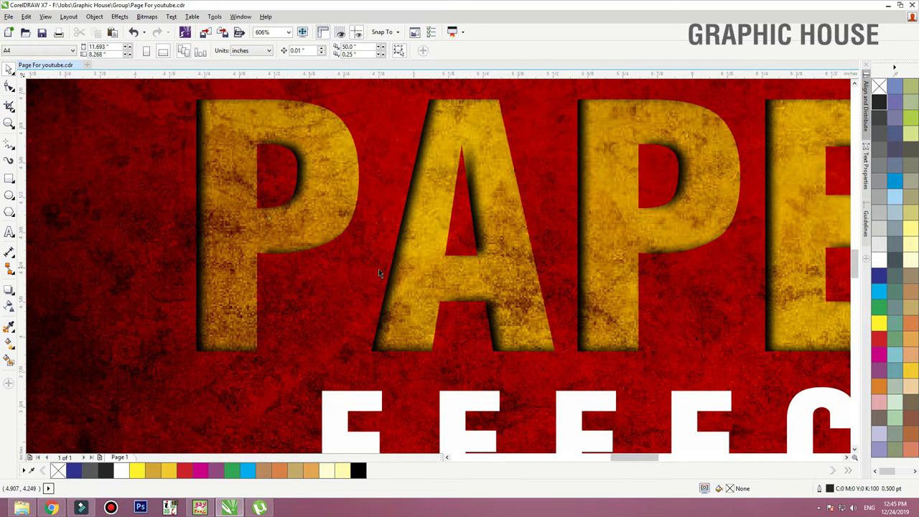
{"action": "scroll", "coordinate": [378, 264], "scroll_direction": "down", "scroll_amount": 3}
{"action": "left_click", "coordinate": [177, 252]}
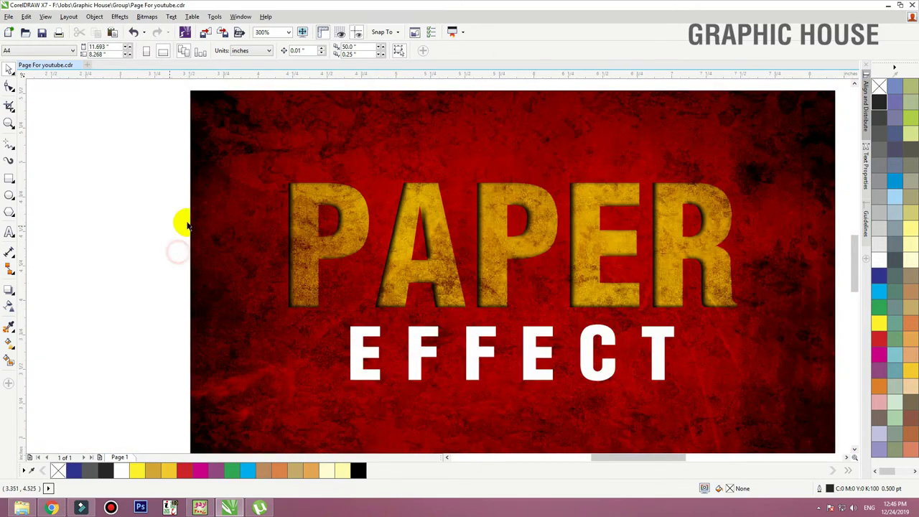
{"action": "left_click_drag", "start_coordinate": [381, 290], "coordinate": [381, 290]}
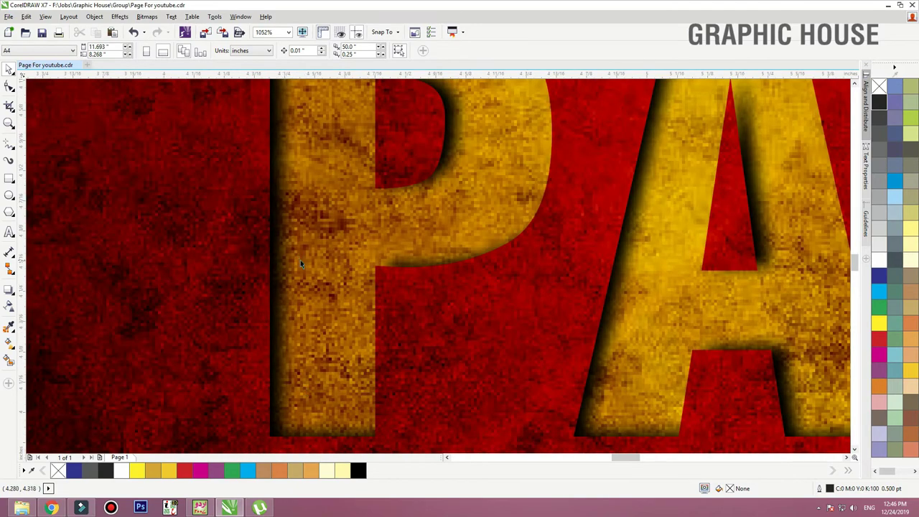
{"action": "scroll", "coordinate": [300, 284], "scroll_direction": "down", "scroll_amount": 2}
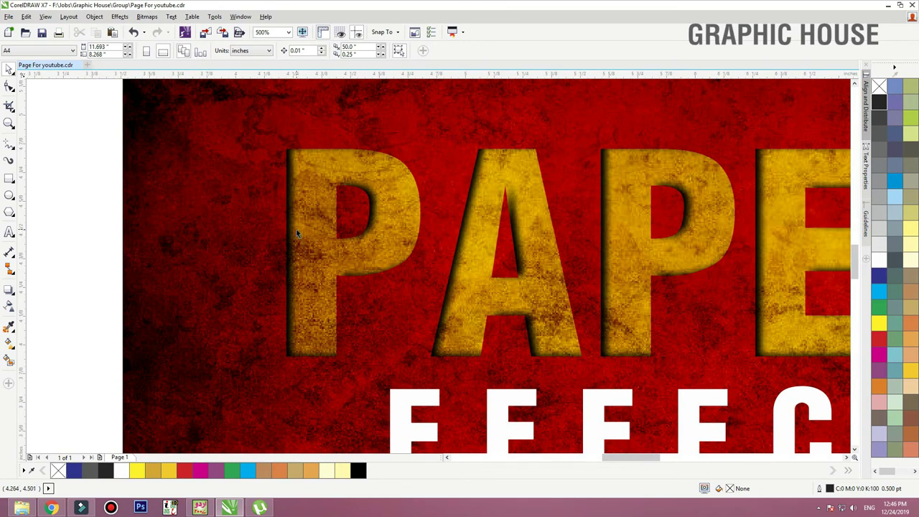
Step: Try the Difference and Subtract transparency merge modes on the white EFFECT text
{"action": "left_click", "coordinate": [407, 397]}
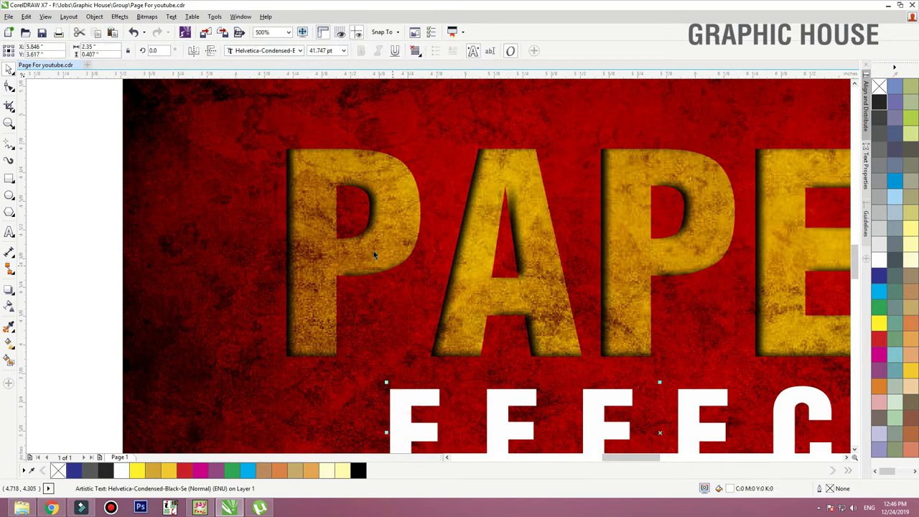
{"action": "key", "text": "shift+F2"}
{"action": "scroll", "coordinate": [504, 286], "scroll_direction": "down", "scroll_amount": 2}
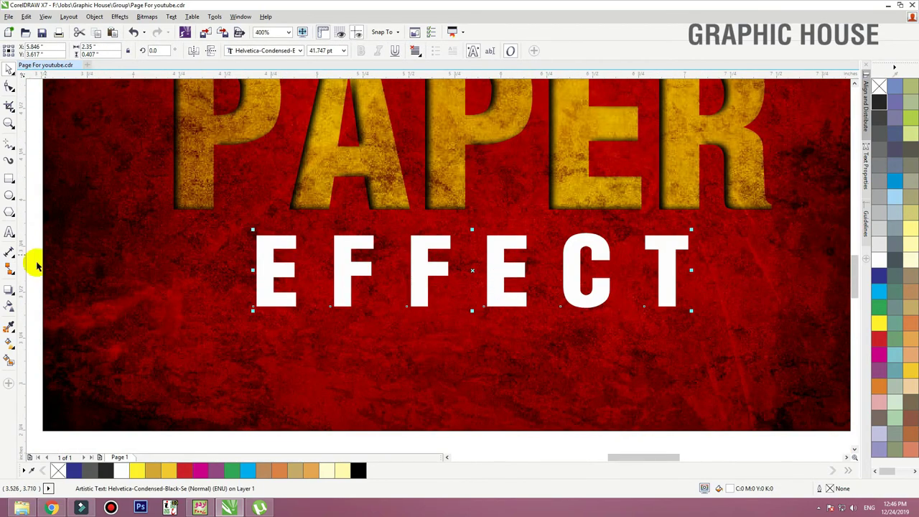
{"action": "left_click", "coordinate": [9, 306]}
{"action": "left_click", "coordinate": [122, 50]}
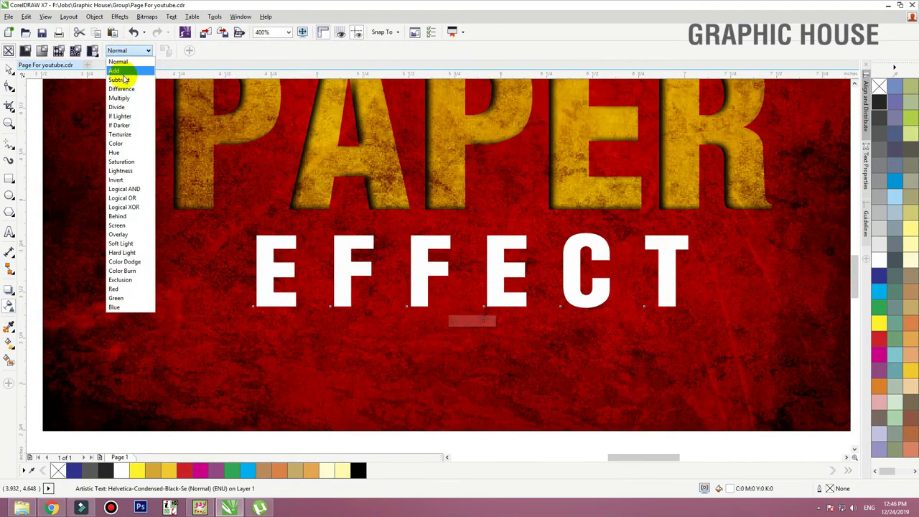
{"action": "left_click", "coordinate": [123, 77]}
{"action": "left_click", "coordinate": [128, 50]}
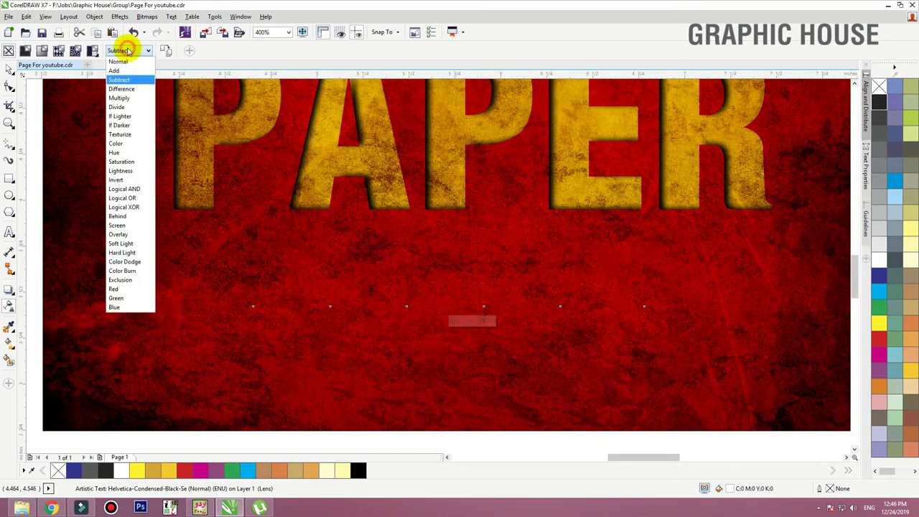
{"action": "left_click", "coordinate": [121, 91]}
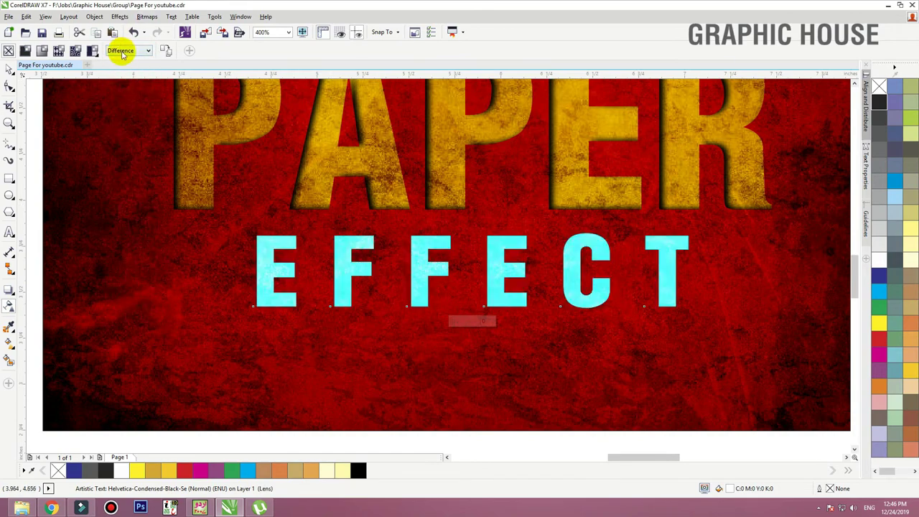
{"action": "left_click", "coordinate": [122, 50]}
{"action": "left_click", "coordinate": [137, 90]}
Step: Try red, orange and black fills on the EFFECT text with the Subtract merge mode applied
{"action": "left_click", "coordinate": [8, 68]}
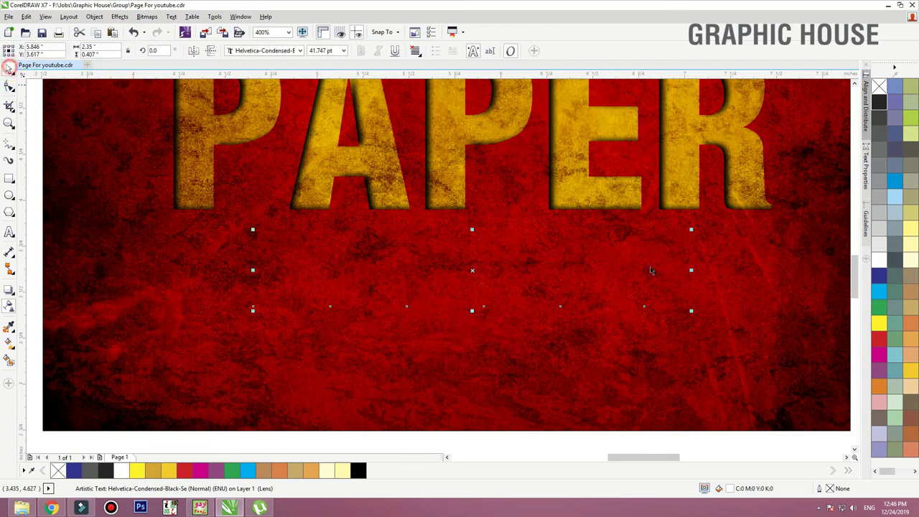
{"action": "left_click", "coordinate": [877, 323]}
{"action": "left_click", "coordinate": [880, 338]}
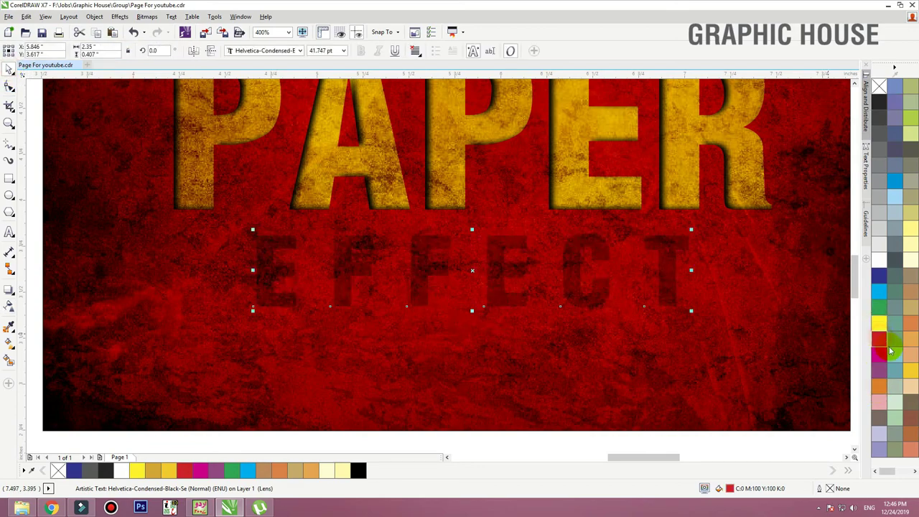
{"action": "left_click", "coordinate": [906, 351]}
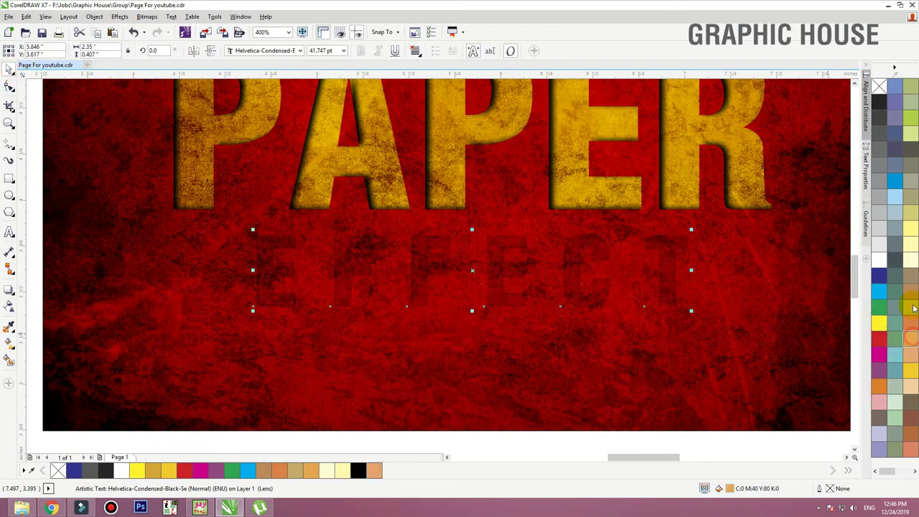
{"action": "left_click", "coordinate": [879, 103]}
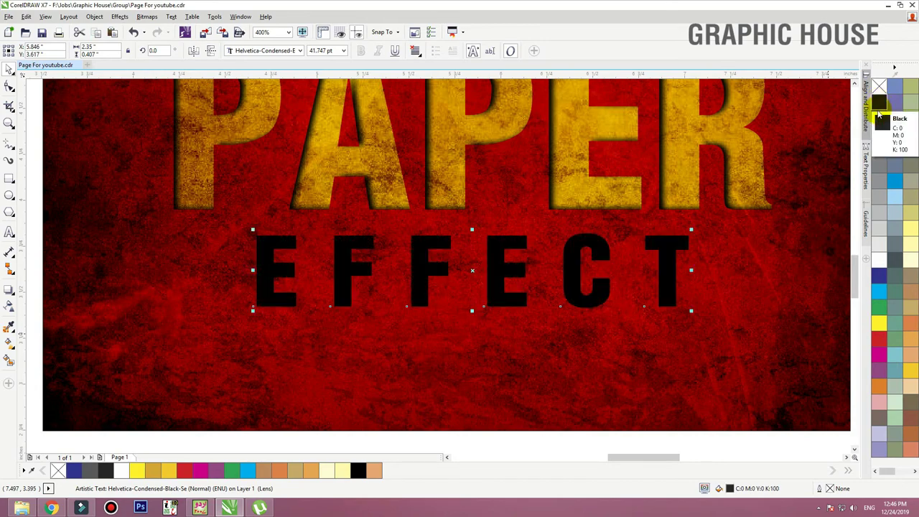
Step: Try progressively lighter grey fills on the EFFECT text, ending at 40% black
{"action": "left_click", "coordinate": [879, 120]}
{"action": "left_click", "coordinate": [878, 135]}
{"action": "left_click", "coordinate": [879, 150]}
{"action": "left_click", "coordinate": [879, 168]}
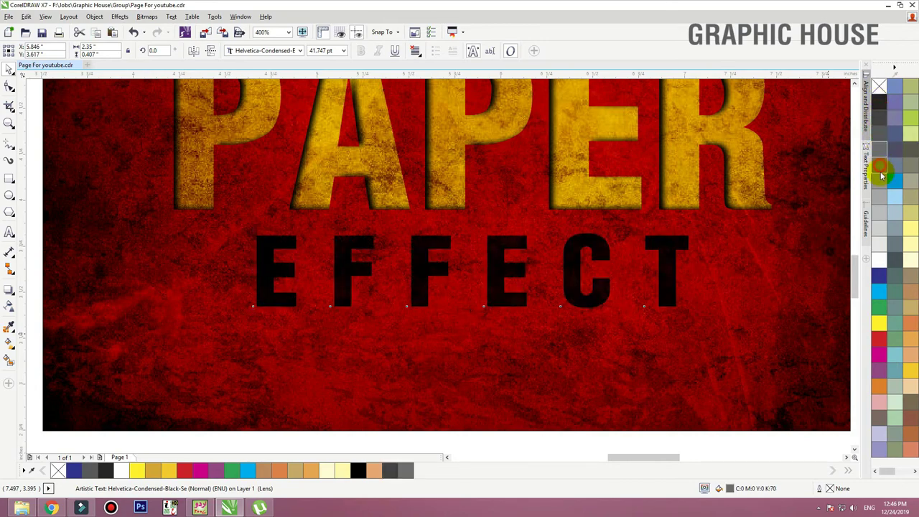
{"action": "left_click", "coordinate": [880, 183]}
{"action": "left_click", "coordinate": [879, 198]}
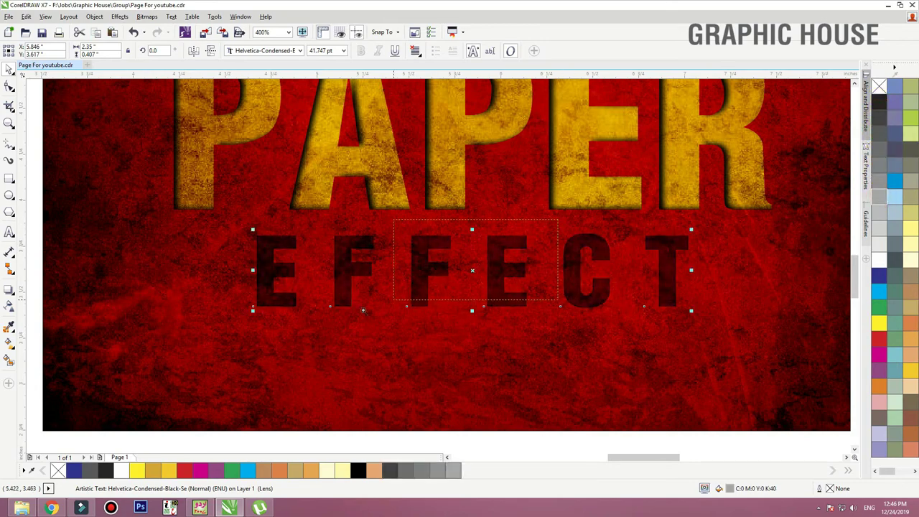
{"action": "scroll", "coordinate": [422, 260], "scroll_direction": "up", "scroll_amount": 3}
{"action": "key", "text": "F3"}
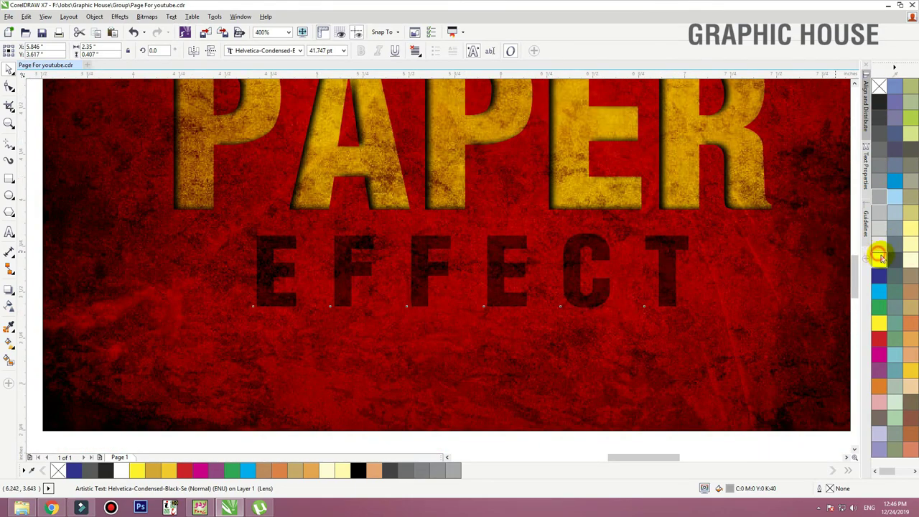
Step: Restore the EFFECT text to a white fill and the Normal transparency merge mode
{"action": "left_click", "coordinate": [879, 257]}
{"action": "left_click", "coordinate": [8, 303]}
{"action": "left_click", "coordinate": [8, 302]}
{"action": "left_click", "coordinate": [129, 50]}
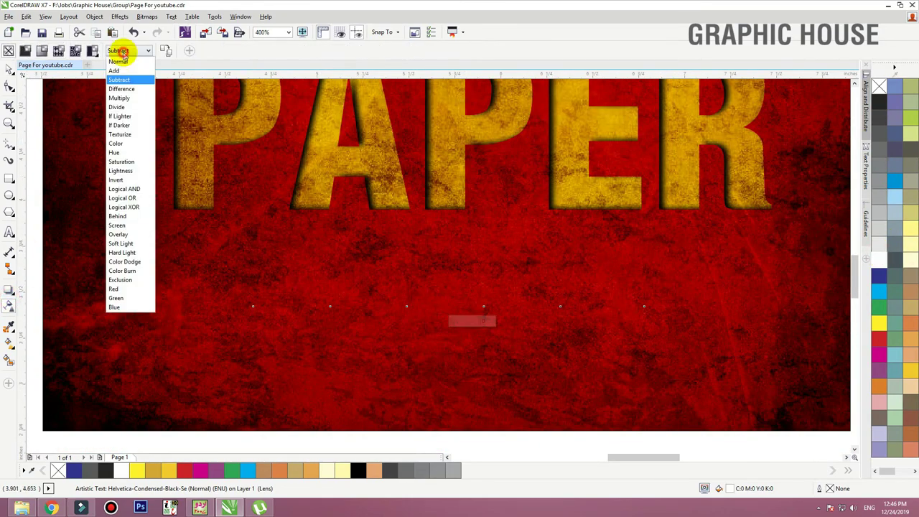
{"action": "left_click", "coordinate": [118, 62]}
{"action": "left_click", "coordinate": [5, 71]}
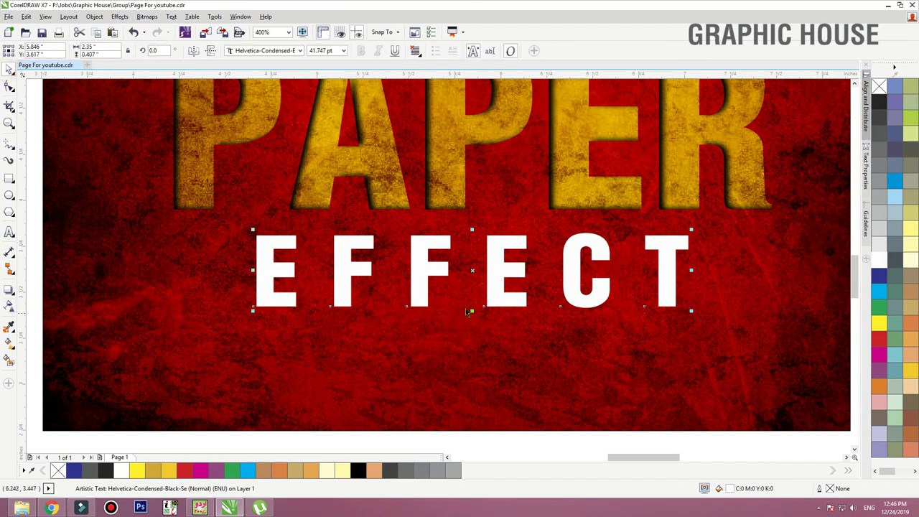
Step: Deselect the text and review the whole PAPER EFFECT design, checking the shadow depth and overall composition
{"action": "scroll", "coordinate": [485, 329], "scroll_direction": "down", "scroll_amount": 2}
{"action": "left_click", "coordinate": [294, 269]}
{"action": "left_click_drag", "start_coordinate": [400, 246], "coordinate": [515, 333]}
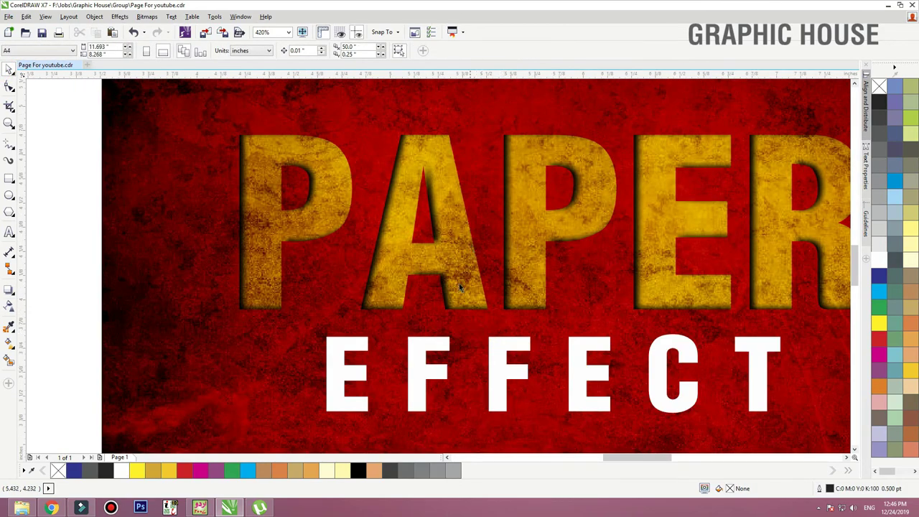
{"action": "scroll", "coordinate": [459, 283], "scroll_direction": "down", "scroll_amount": 1}
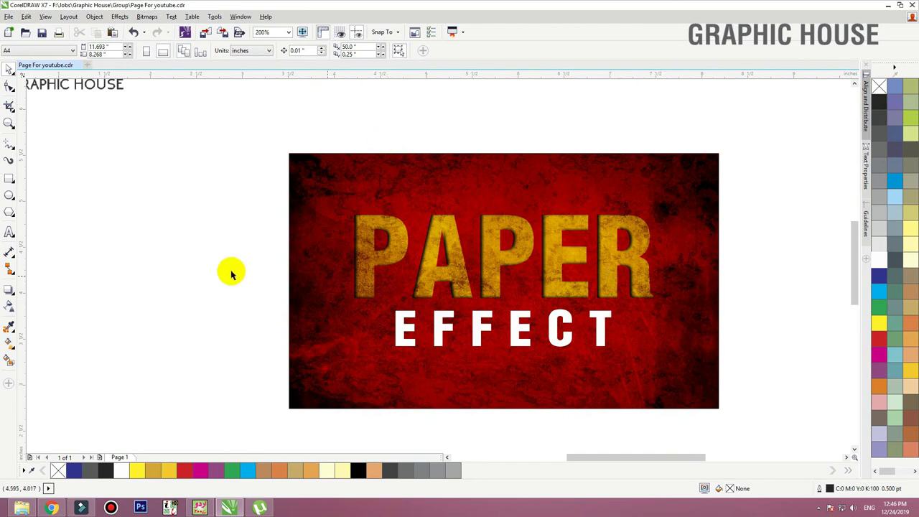
{"action": "scroll", "coordinate": [196, 259], "scroll_direction": "down", "scroll_amount": 1}
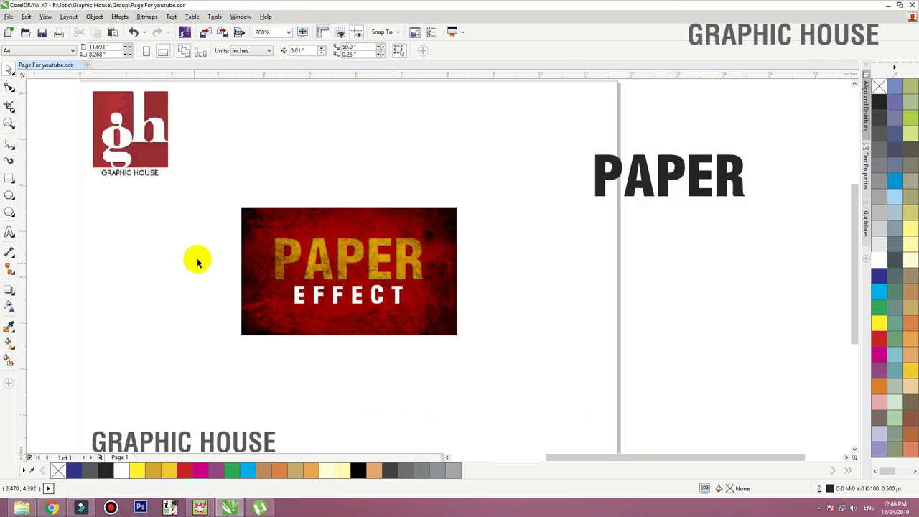
{"action": "key", "text": "z"}
{"action": "left_click_drag", "start_coordinate": [196, 206], "coordinate": [468, 338]}
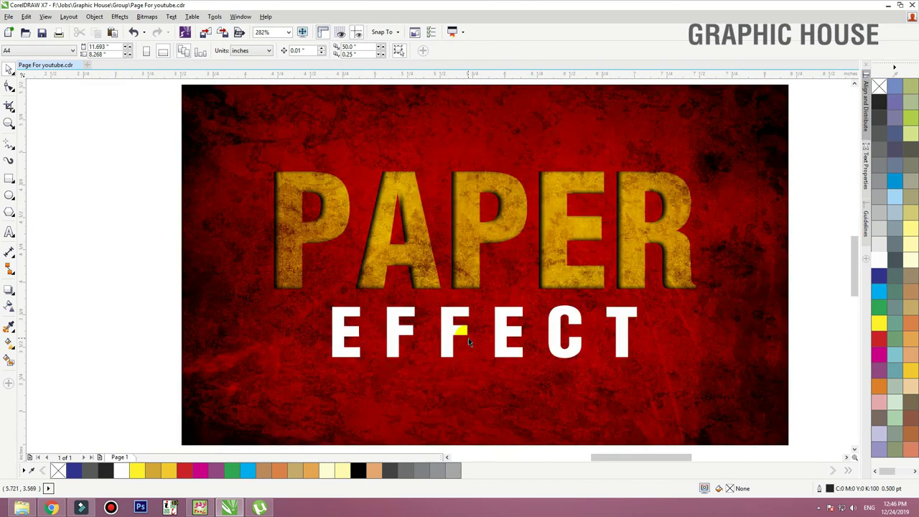